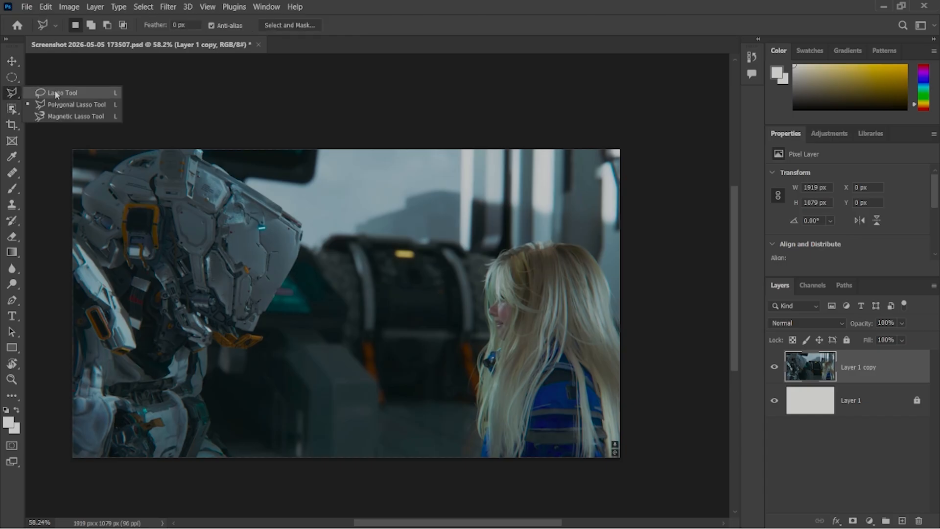
click(196, 91)
click(453, 215)
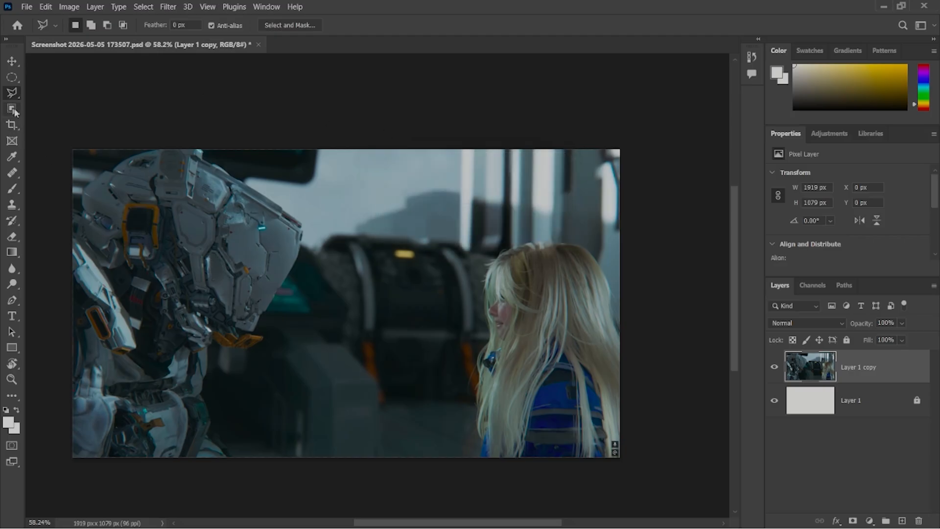
drag(15, 113, 54, 107)
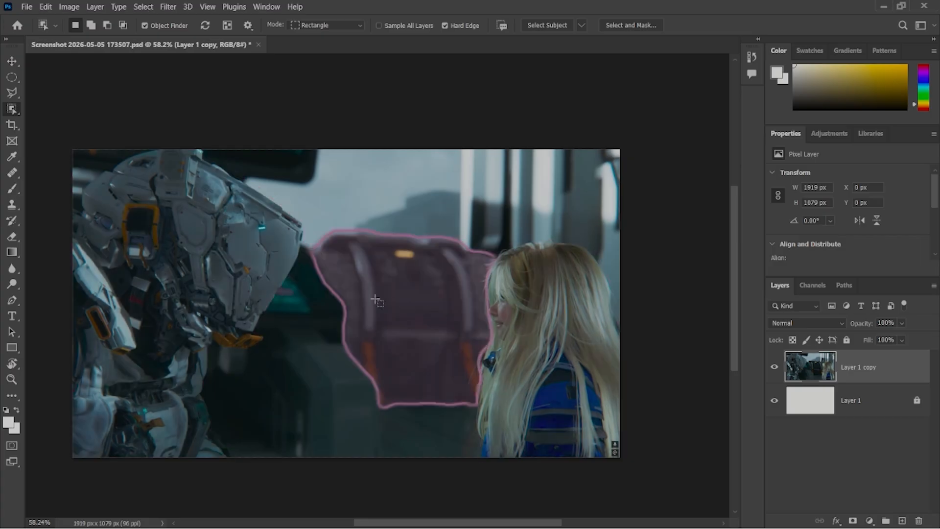
Step: Start a loose Polygonal Lasso outline in the background beside the robot's legs, running down to the image's bottom edge
click(12, 93)
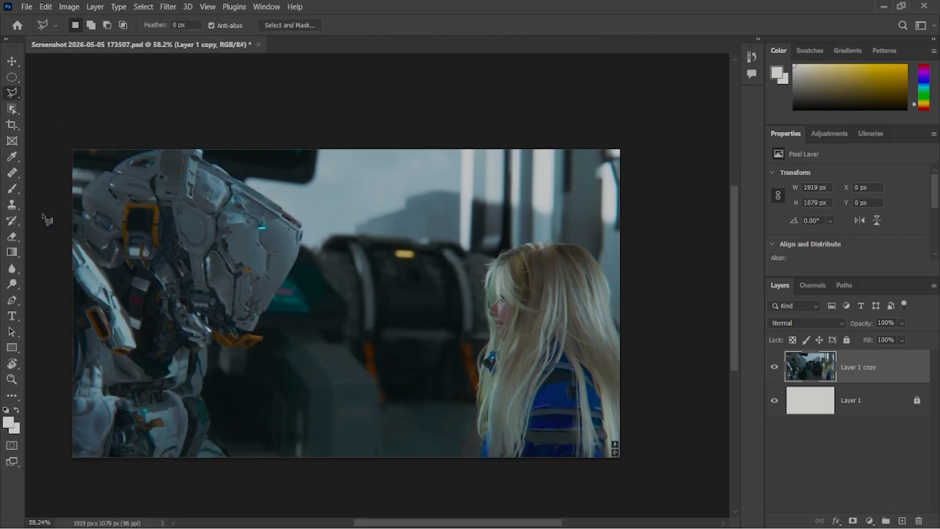
scroll(71, 247, up, 6)
drag(208, 269, 262, 306)
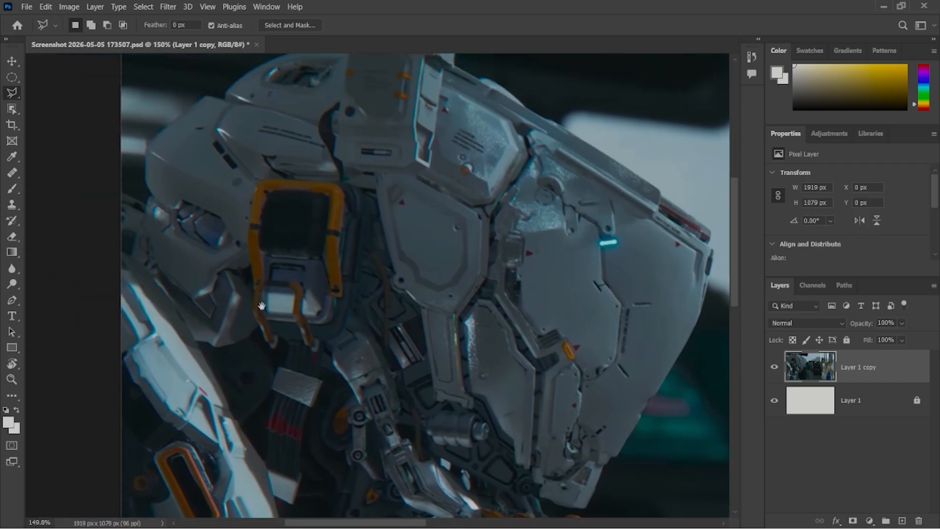
click(228, 263)
click(285, 292)
click(295, 286)
click(283, 257)
click(319, 204)
click(433, 140)
click(460, 131)
click(650, 109)
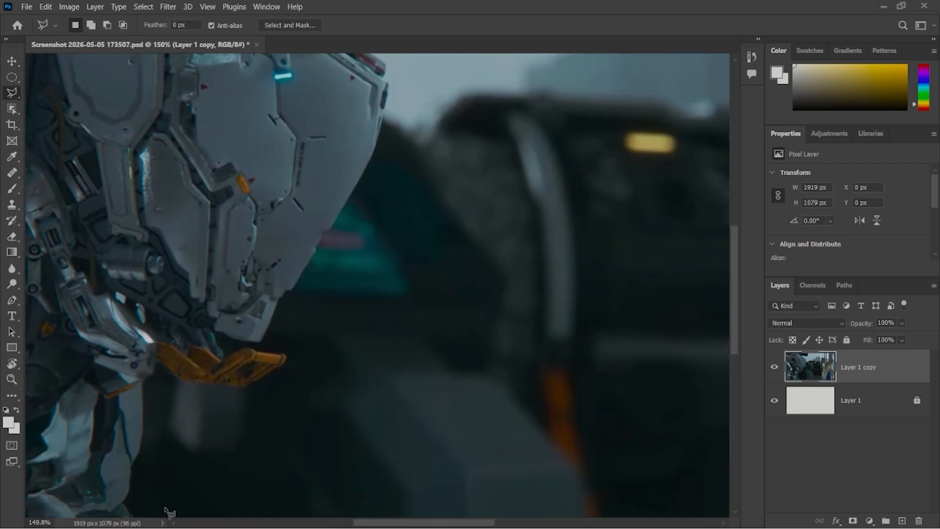
drag(167, 512, 635, 229)
drag(436, 301, 195, 382)
drag(348, 403, 466, 374)
click(302, 430)
click(277, 499)
drag(220, 517, 443, 513)
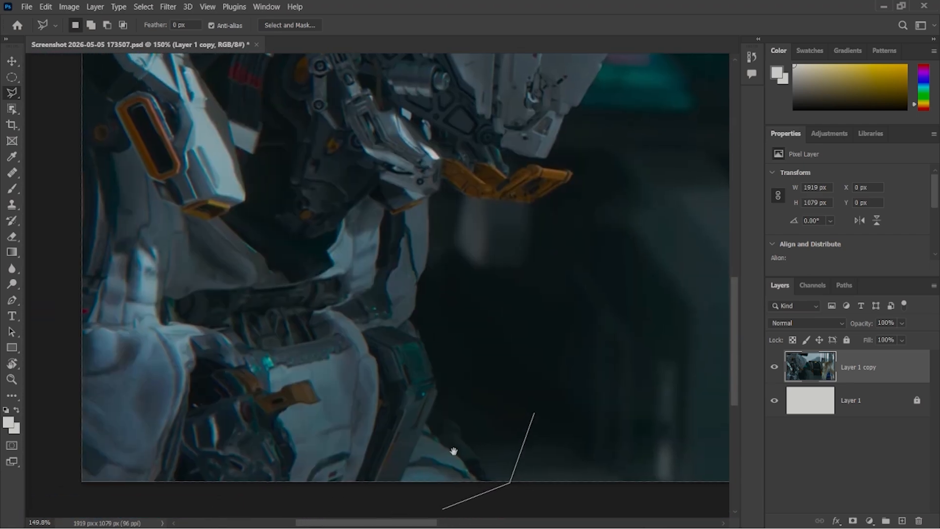
Step: Continue the lasso outline outside the image's bottom and left edges, up around the shoulder and over the robot's head
click(68, 482)
click(51, 294)
drag(84, 168, 231, 455)
click(197, 148)
drag(293, 105, 262, 268)
click(287, 183)
click(538, 159)
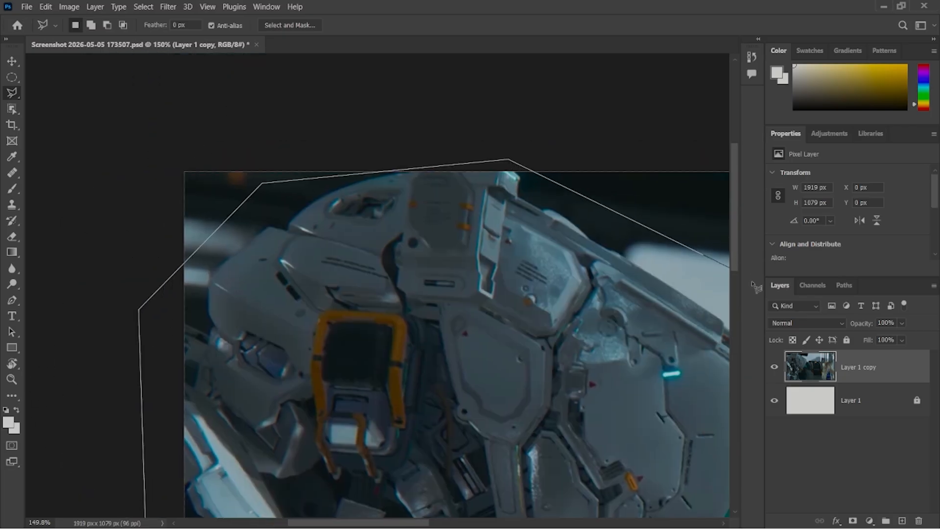
Step: Bring the lasso outline down the robot's right side through the background and close it into a selection
click(599, 283)
drag(352, 454, 393, 123)
click(482, 272)
mouse_move(494, 400)
mouse_down()
mouse_move(568, 185)
mouse_move(610, 124)
mouse_up()
click(536, 272)
click(504, 287)
Step: Copy the selected robot area from Layer 1 copy to a new layer and hide Layer 1 copy
scroll(464, 304, down, 14)
drag(416, 239, 341, 316)
scroll(398, 191, up, 10)
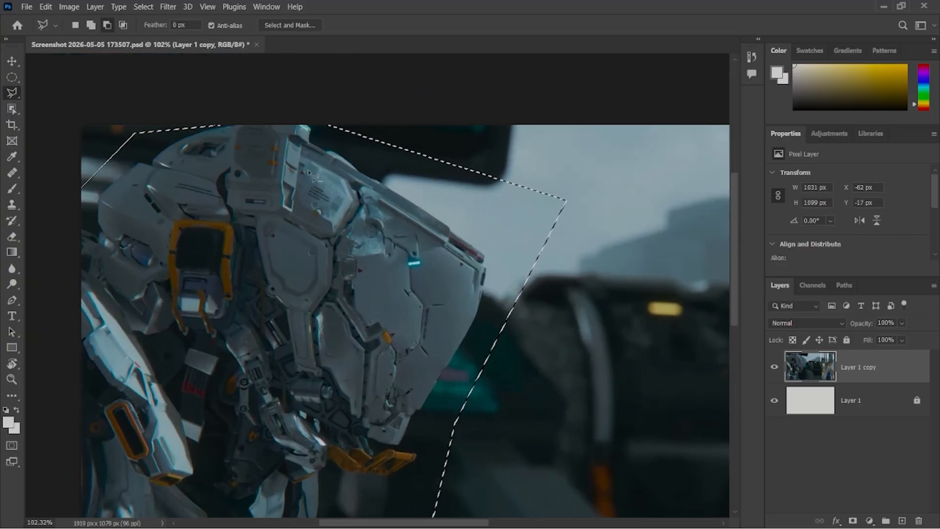
scroll(504, 295, down, 7)
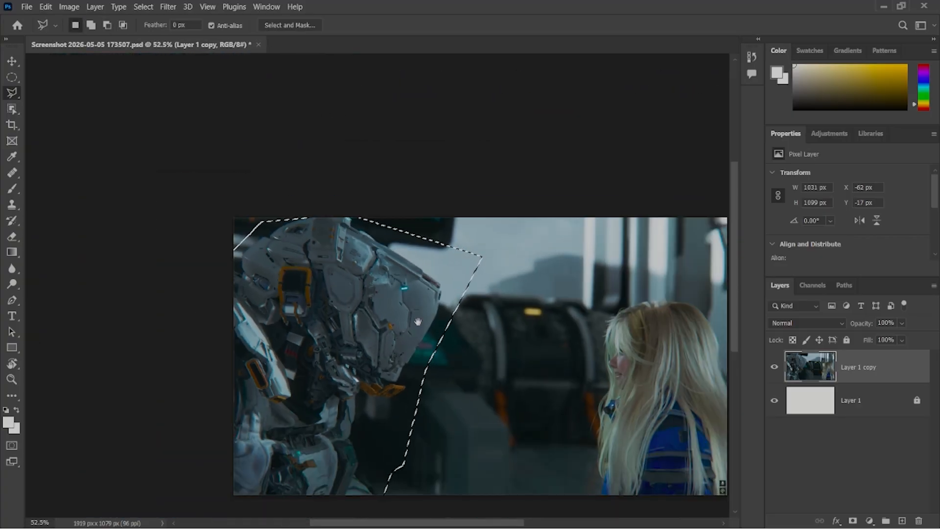
drag(429, 347, 417, 313)
key(ctrl+j)
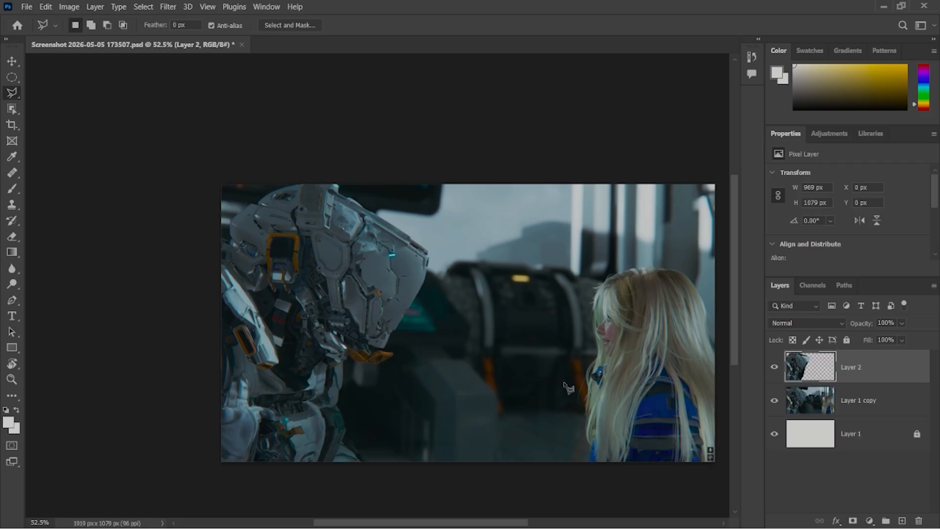
click(775, 401)
Step: Lasso the leftover background along the upper right edge of the robot's head, delete it from Layer 2, and deselect
scroll(405, 234, up, 3)
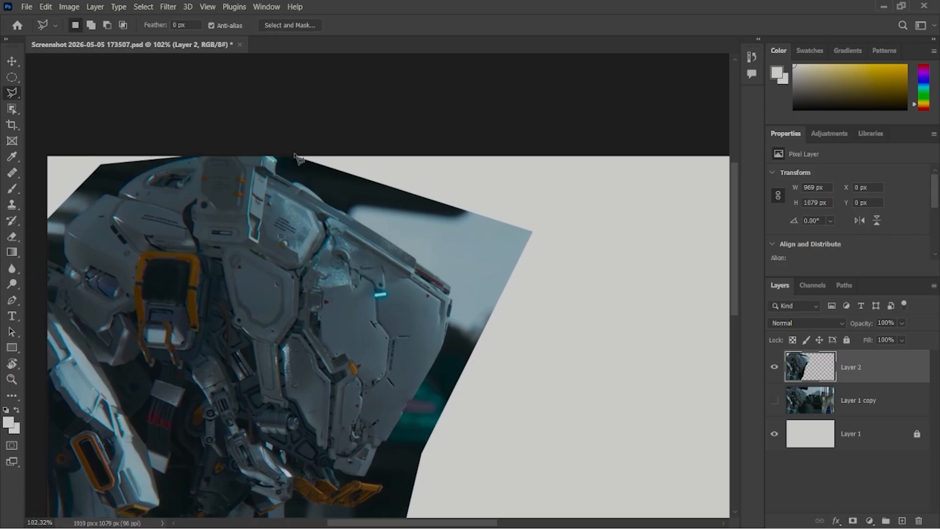
click(295, 155)
click(325, 197)
click(437, 264)
click(537, 406)
click(650, 226)
click(479, 145)
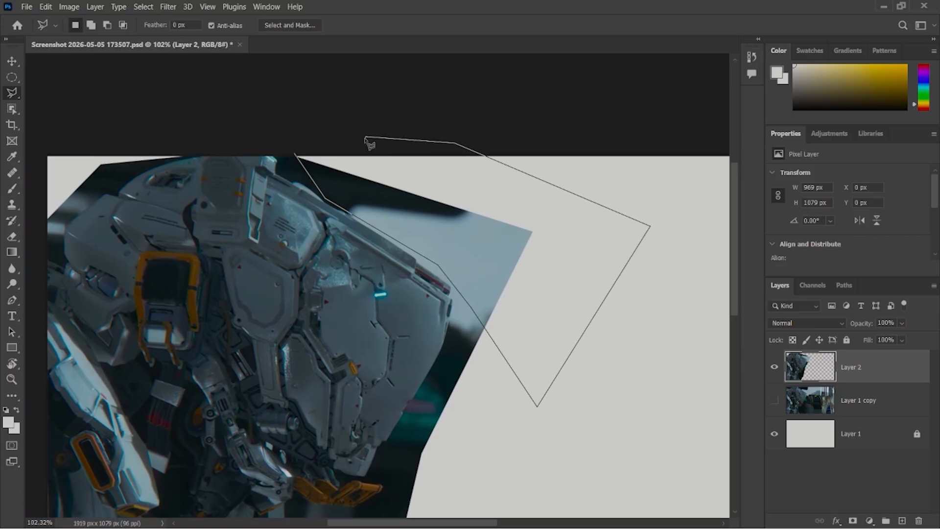
double_click(325, 143)
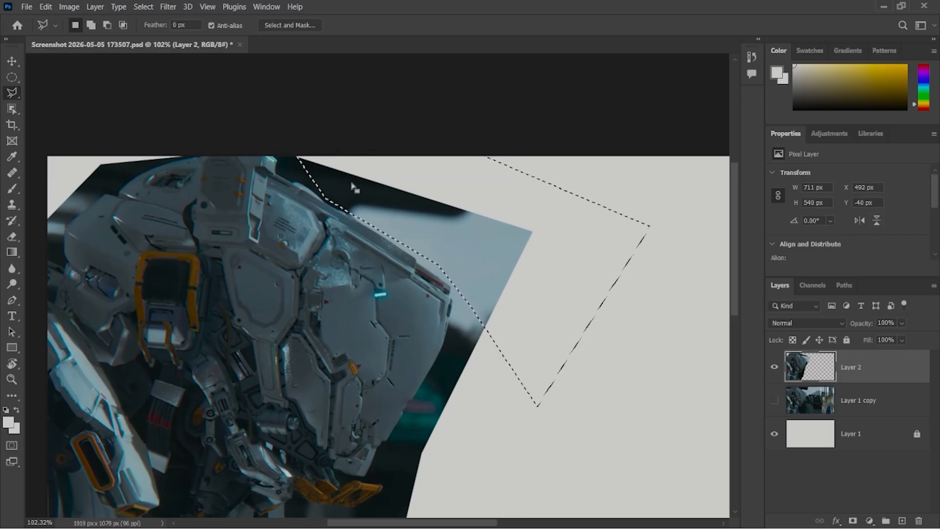
key(Delete)
key(ctrl+d)
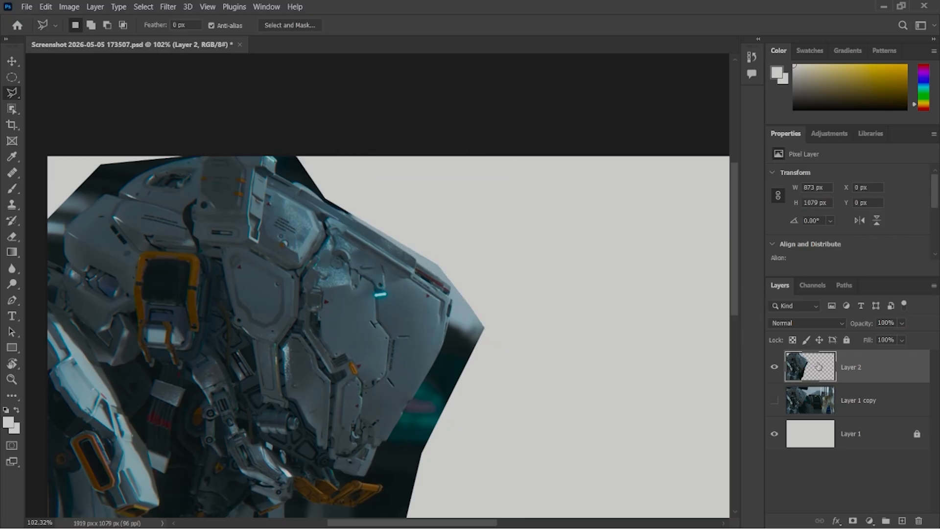
Step: Show Layer 1 copy again and delete Layer 2
click(774, 400)
click(775, 367)
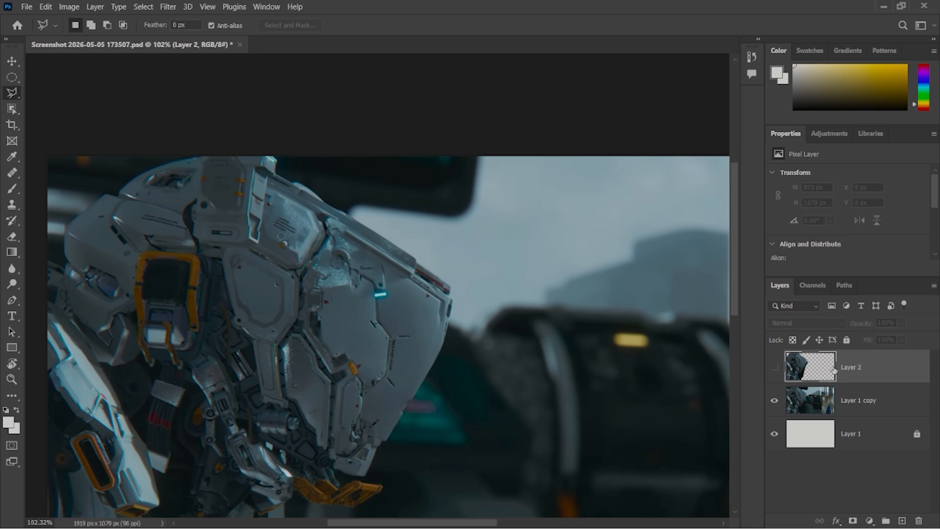
drag(883, 373, 918, 521)
Step: Select the whole robot on Layer 1 copy with the Object Selection Tool
scroll(288, 332, down, 3)
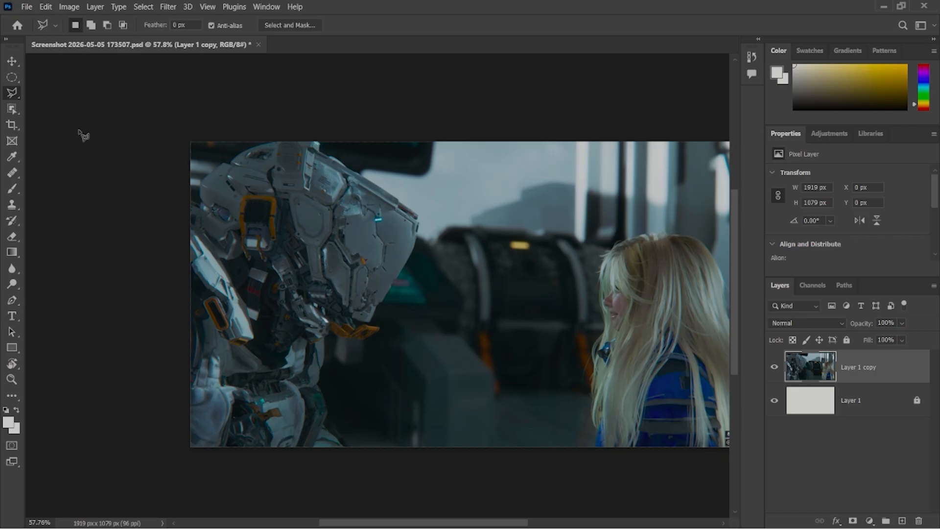
click(12, 109)
click(54, 110)
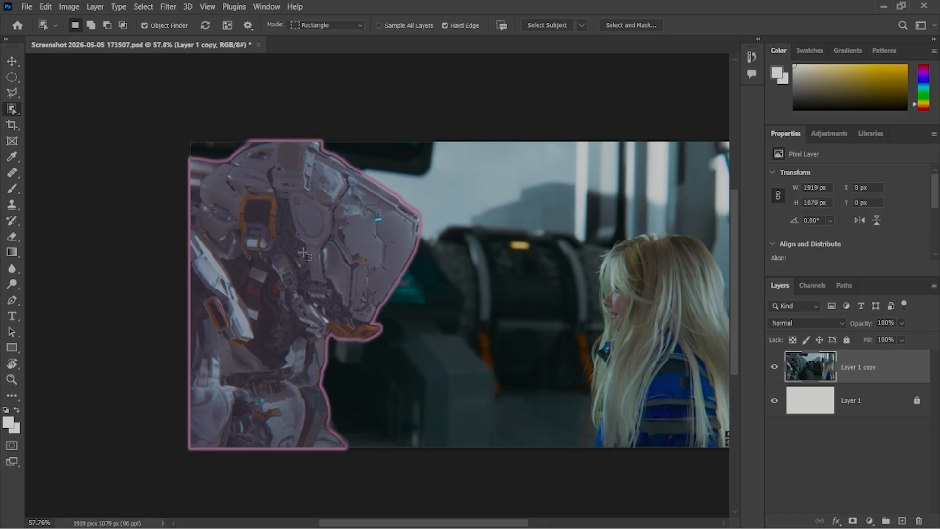
click(303, 254)
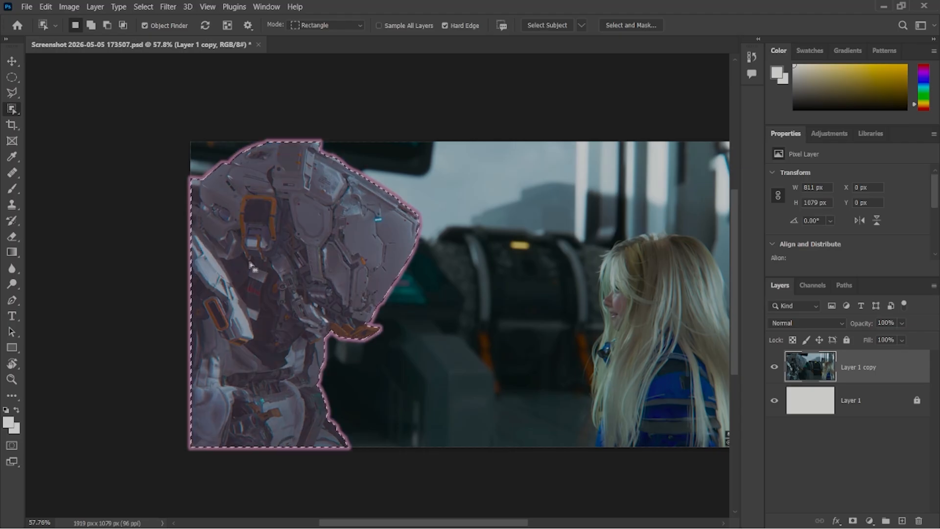
Step: Examine the selection edge around the robot's shoulder, hand, body and head for background areas included by mistake
scroll(180, 161, up, 1)
scroll(180, 161, up, 10)
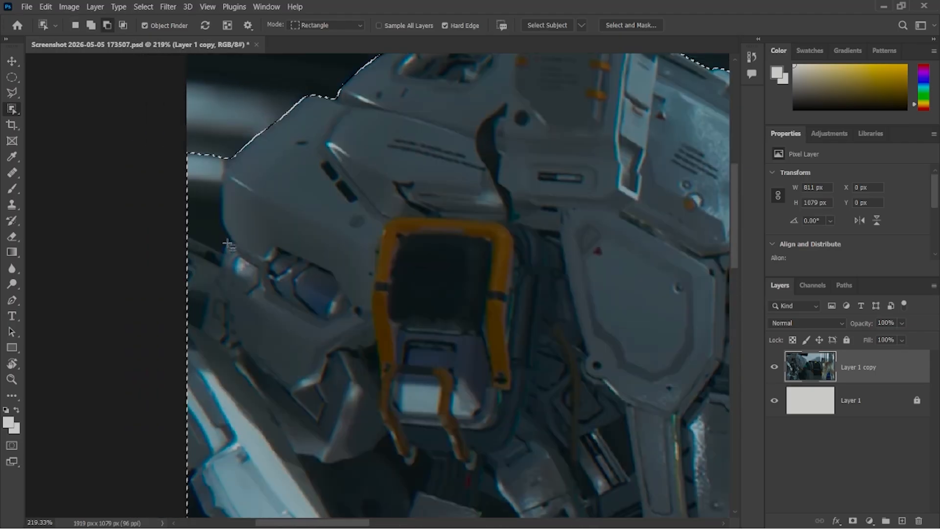
scroll(244, 139, up, 1)
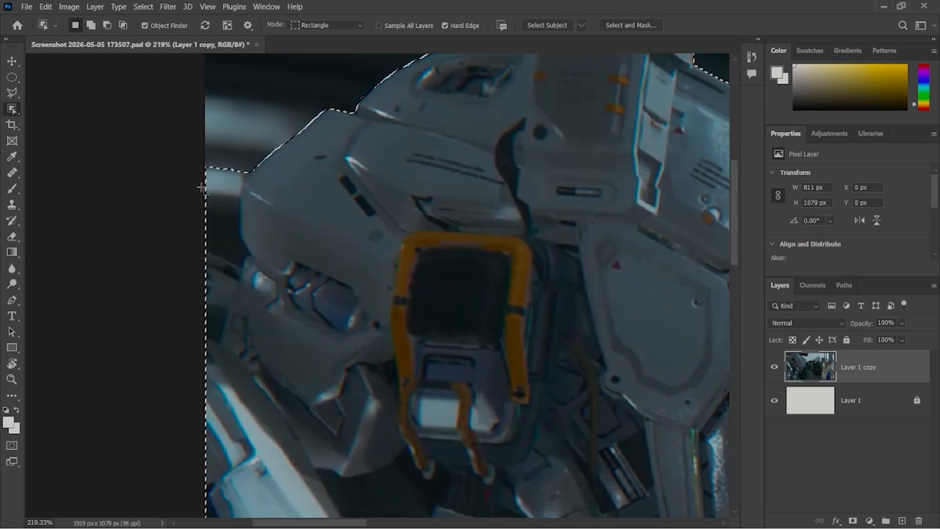
scroll(374, 320, down, 9)
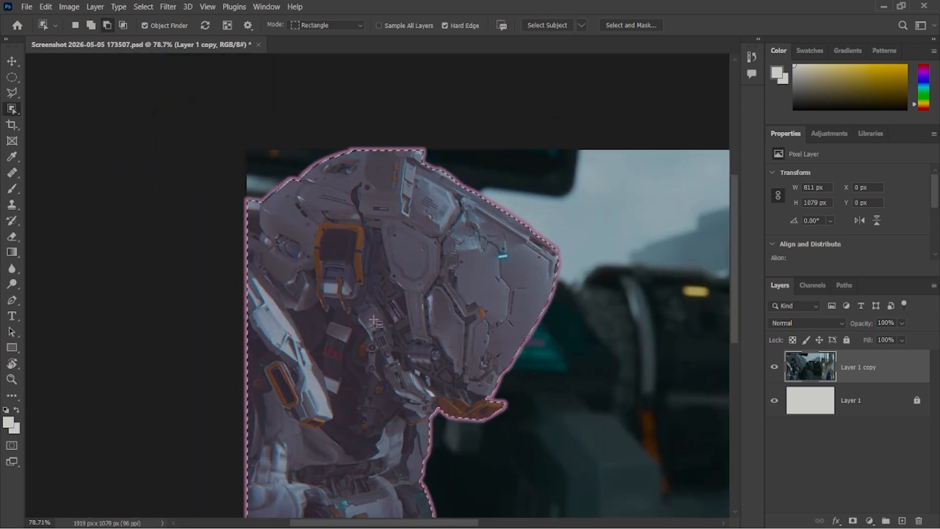
drag(375, 320, 335, 339)
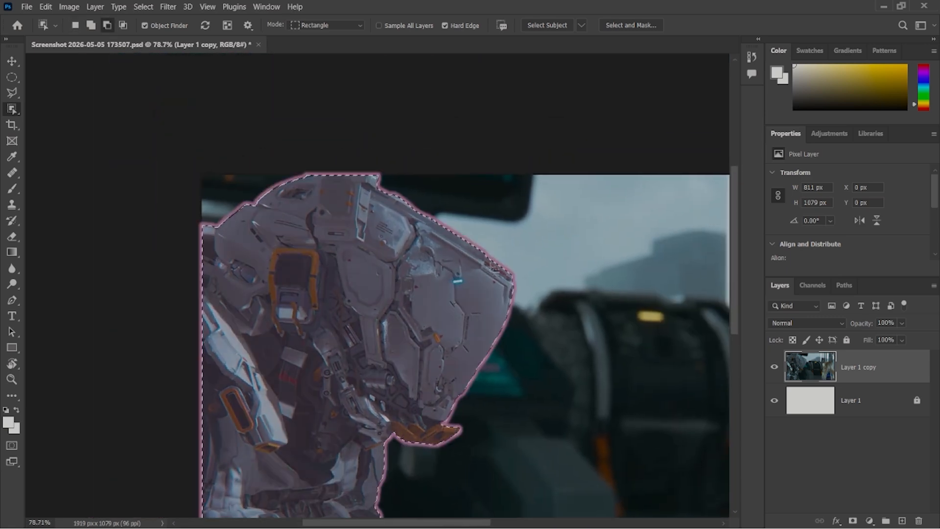
scroll(501, 311, up, 8)
scroll(502, 312, left, 8)
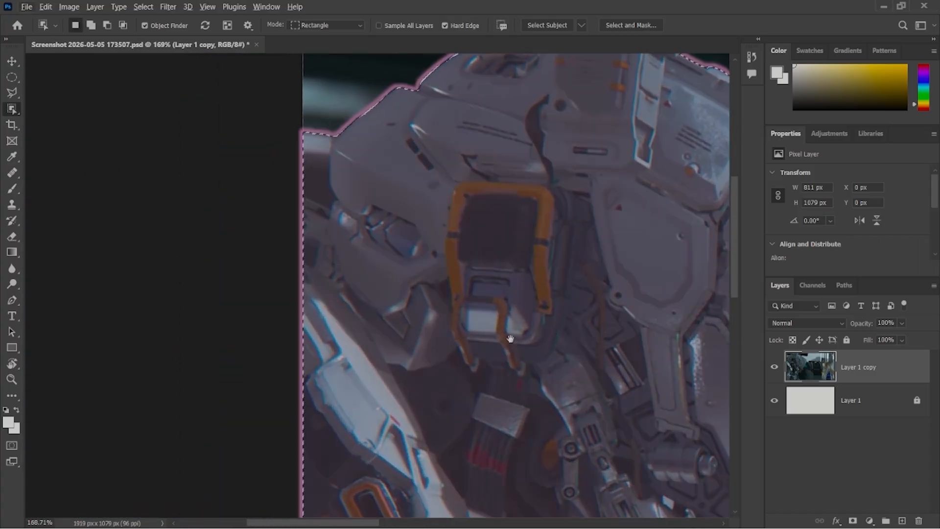
drag(509, 325, 319, 300)
drag(447, 382, 418, 313)
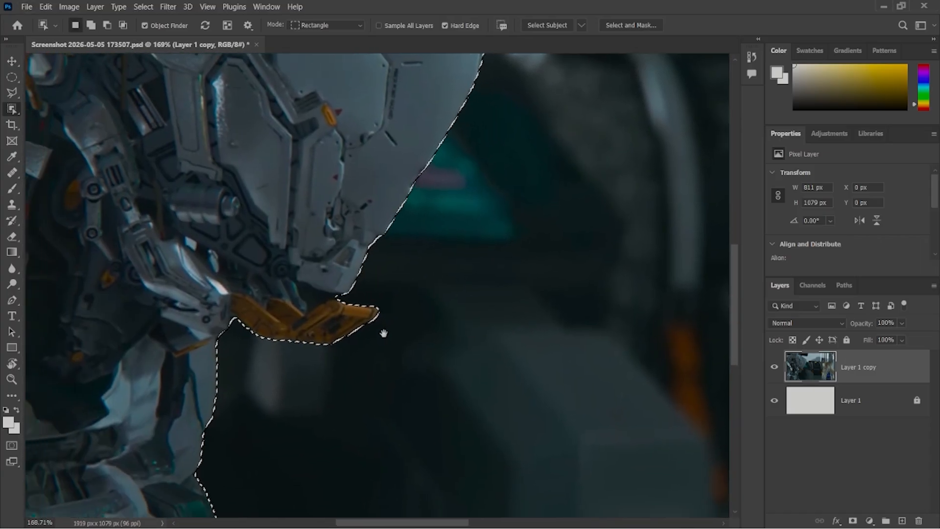
drag(302, 367, 411, 314)
drag(331, 335, 389, 332)
scroll(394, 328, up, 5)
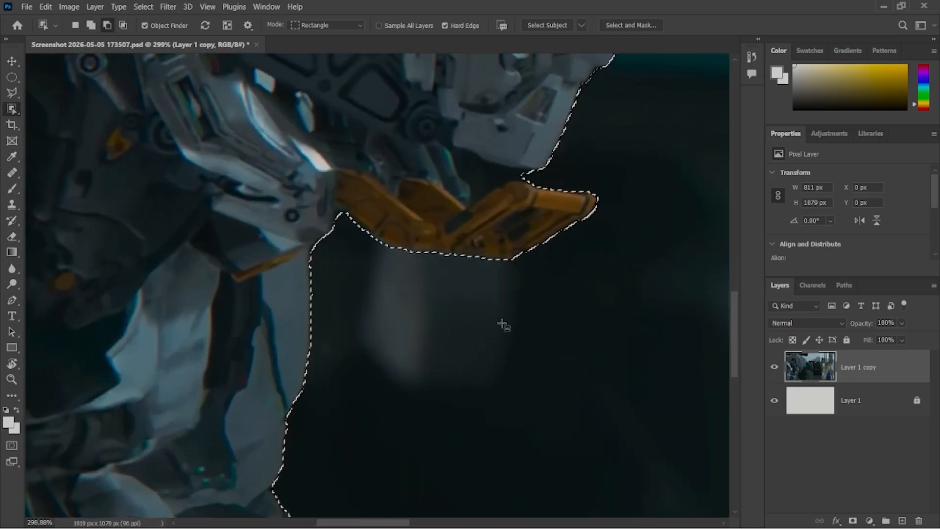
drag(485, 272, 400, 367)
scroll(411, 345, up, 1)
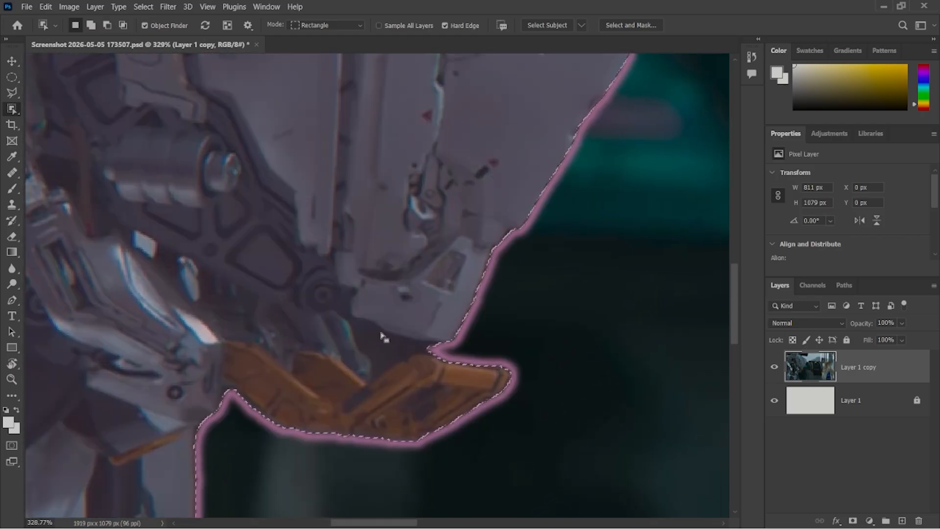
drag(482, 245, 363, 358)
drag(402, 273, 363, 369)
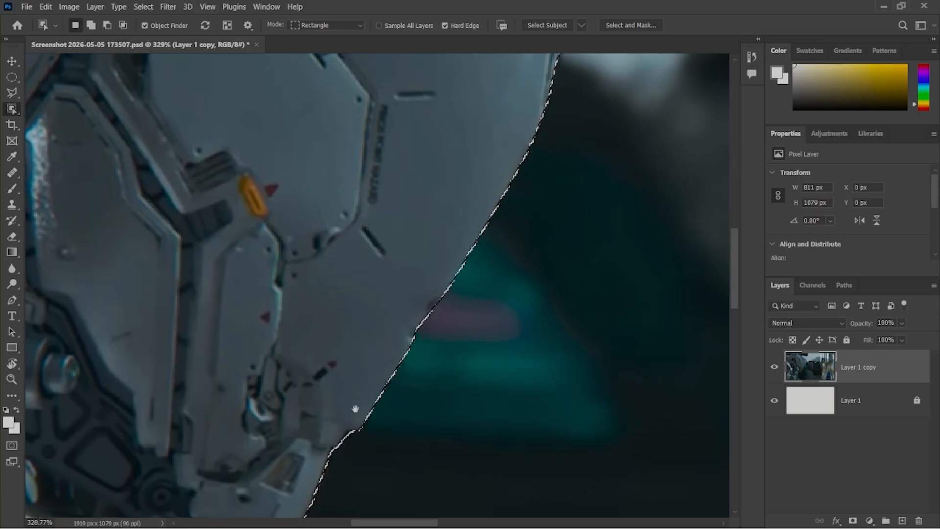
drag(422, 208, 374, 410)
drag(404, 129, 480, 415)
drag(146, 455, 472, 463)
drag(372, 128, 538, 375)
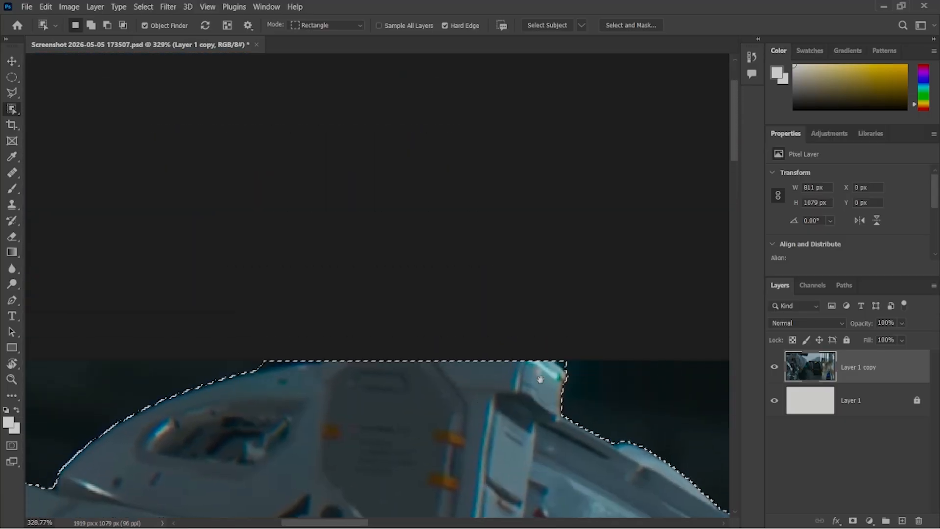
drag(191, 455, 472, 392)
drag(335, 462, 457, 331)
drag(293, 514, 377, 380)
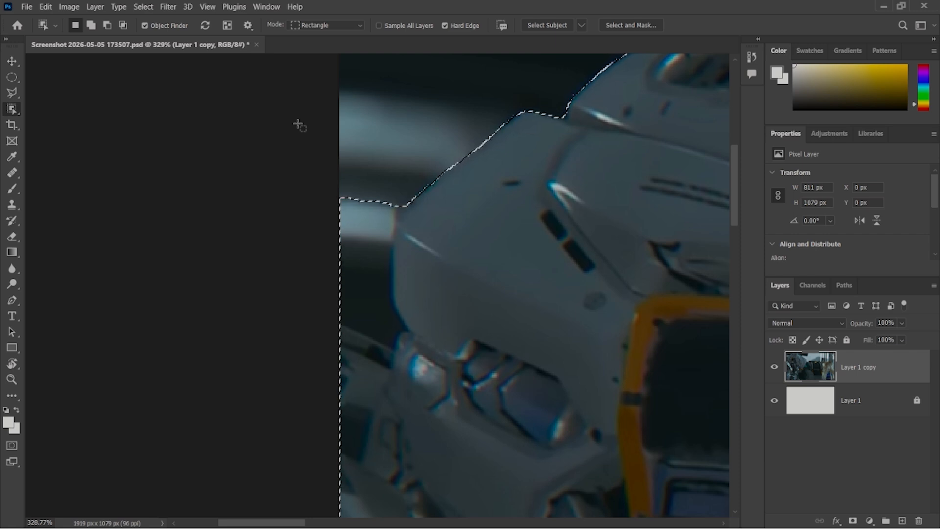
Step: Subtract the background patch between the image's left edge and the robot's shoulder from the selection with the Polygonal Lasso
scroll(298, 125, down, 5)
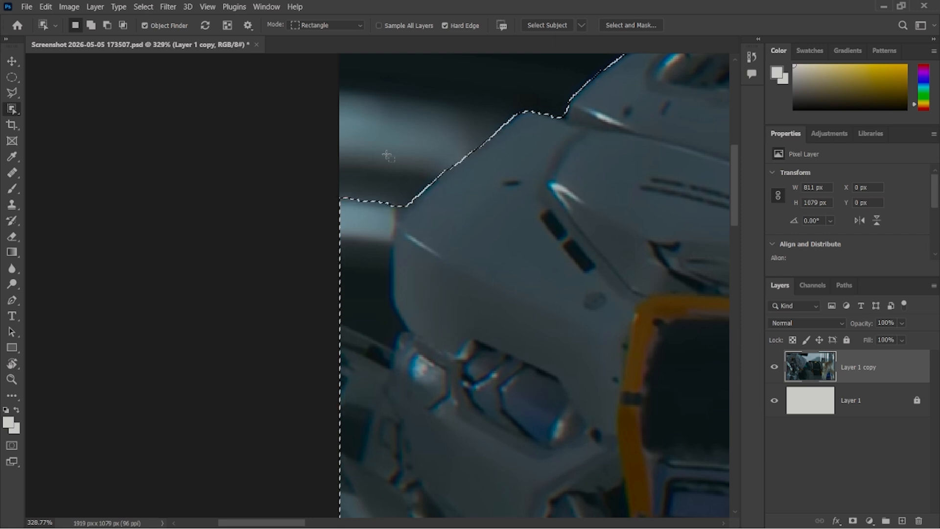
scroll(375, 307, up, 5)
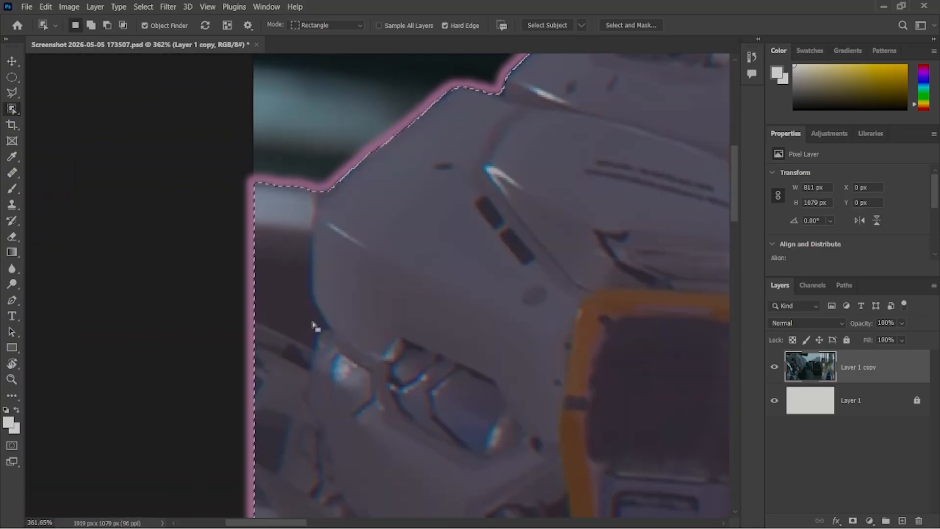
scroll(375, 323, up, 2)
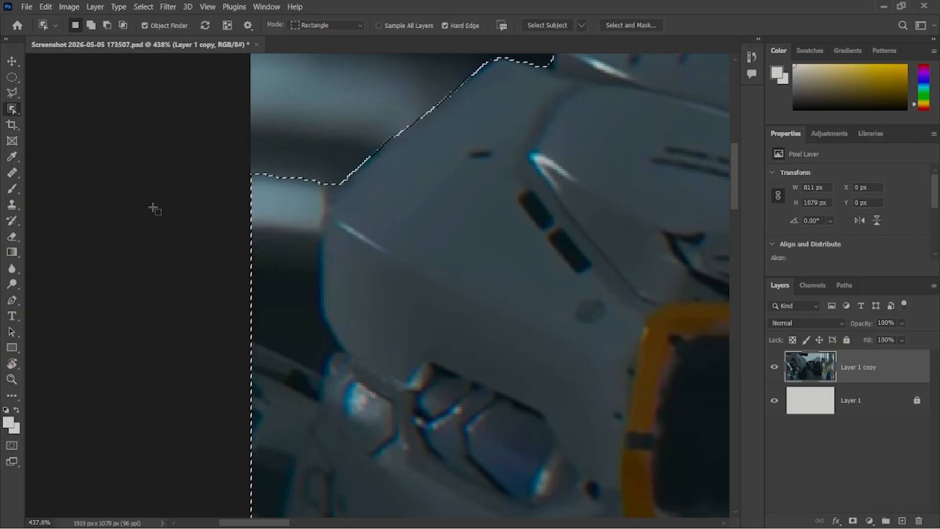
click(11, 93)
key(shift)
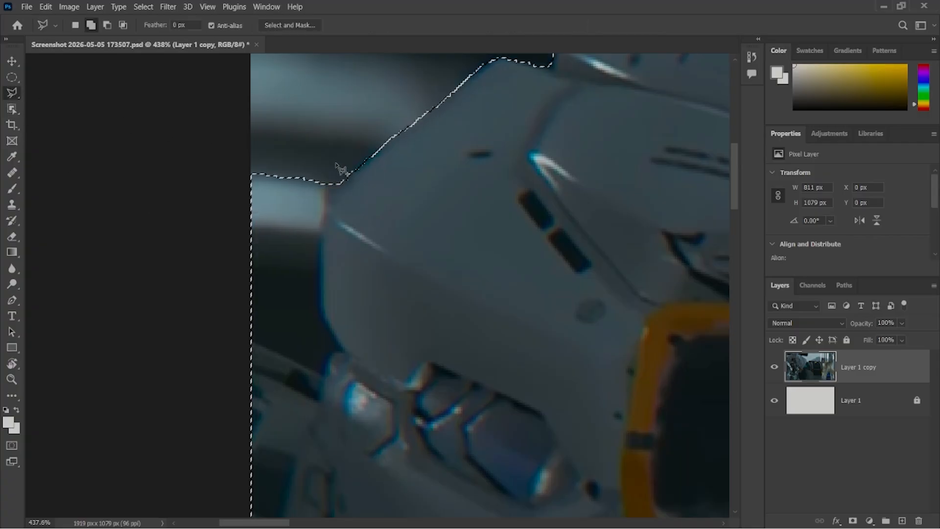
key(alt)
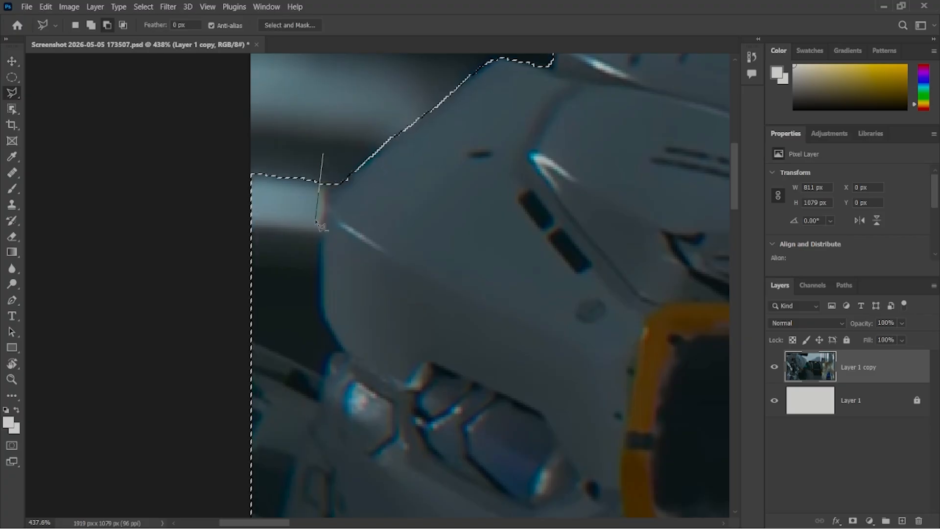
click(323, 311)
click(344, 351)
click(330, 354)
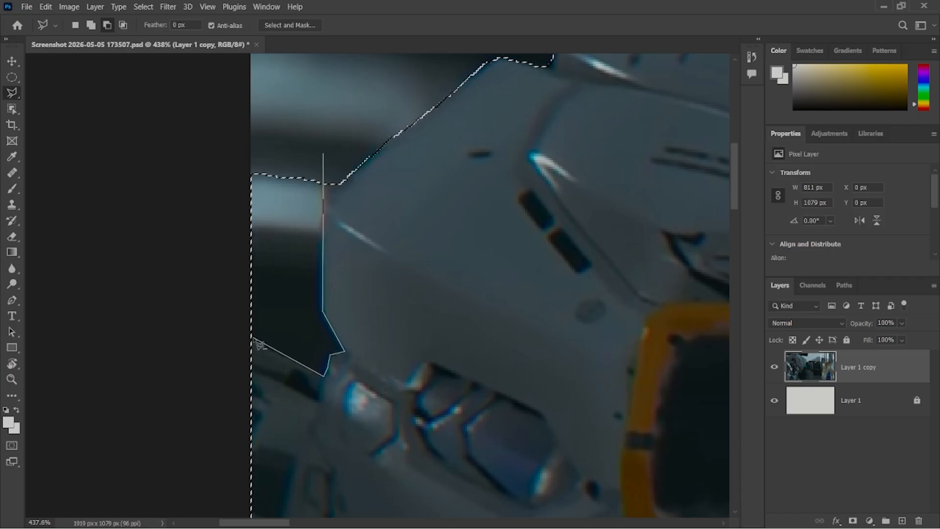
click(246, 336)
click(191, 241)
click(228, 129)
click(322, 146)
Step: Subtract the dark background gap between the robot's lower head plate and its orange fingers from the selection with the Polygonal Lasso
scroll(325, 154, down, 5)
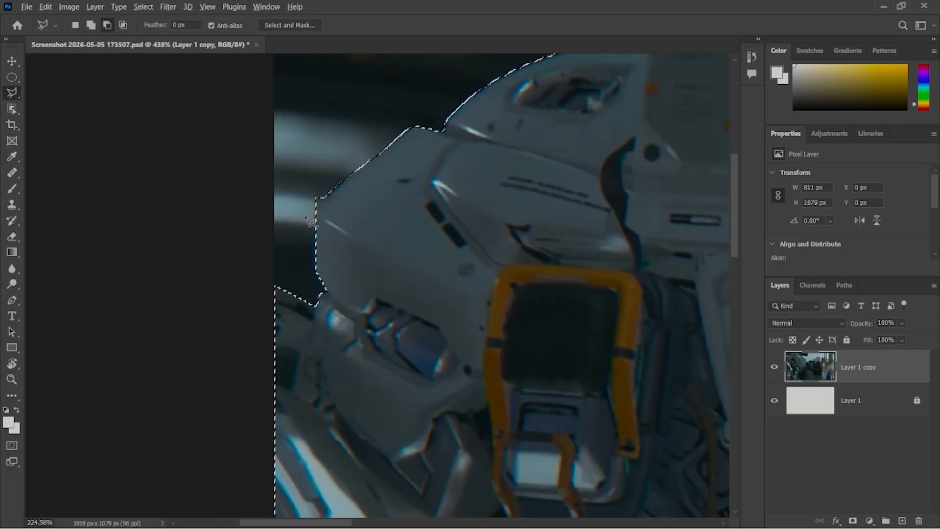
drag(390, 312, 201, 132)
scroll(534, 269, up, 5)
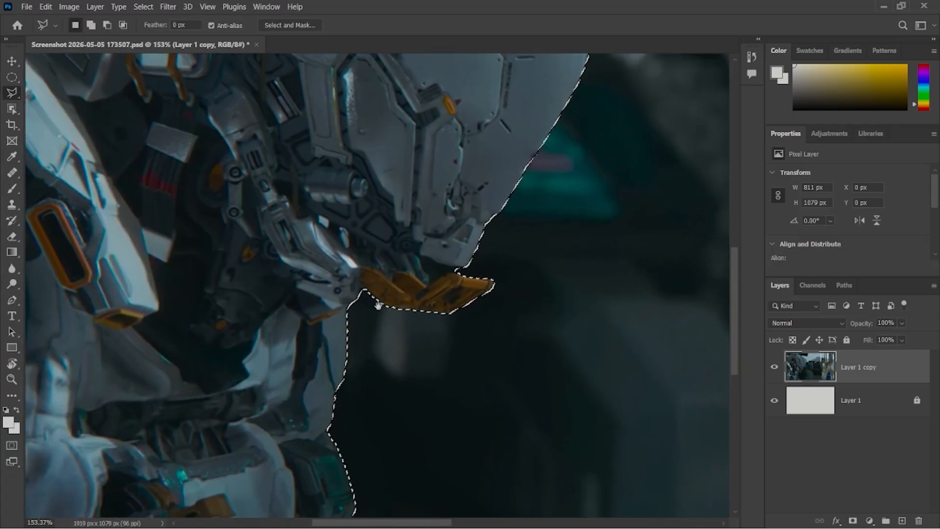
scroll(304, 290, up, 3)
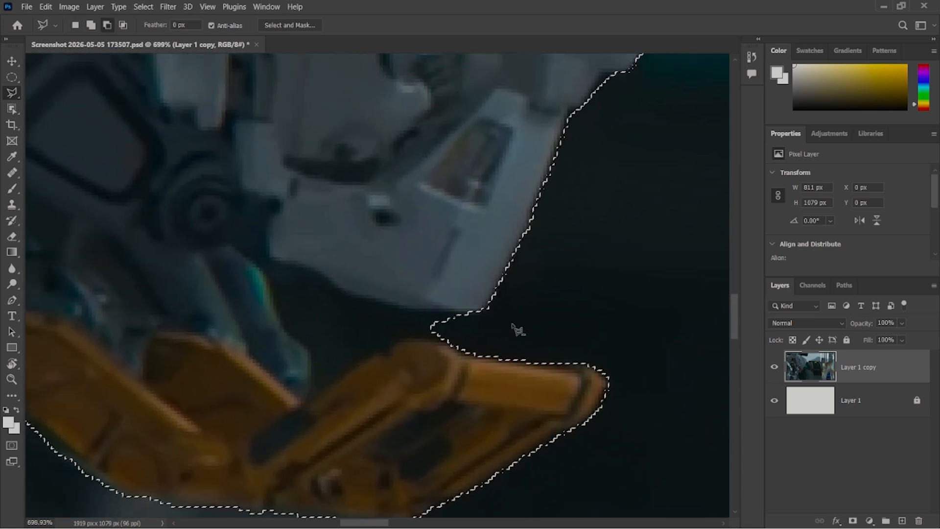
click(512, 324)
click(466, 313)
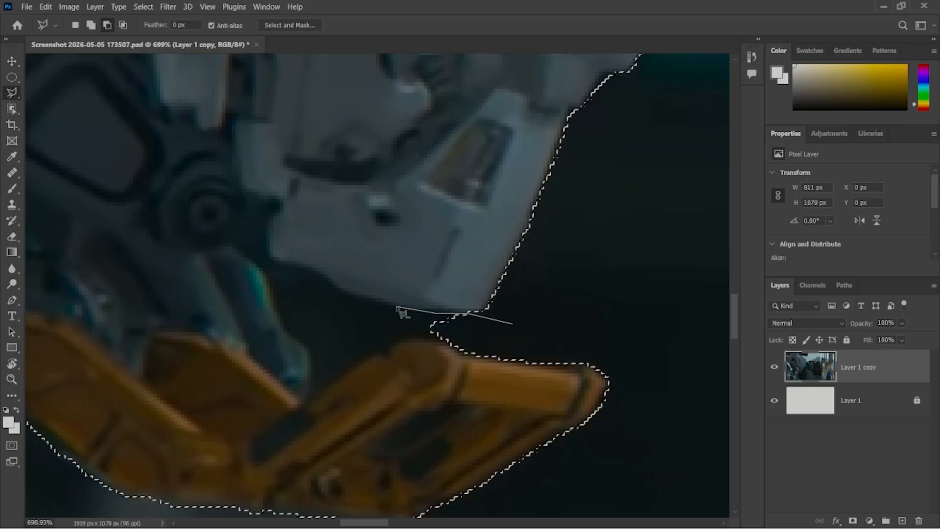
click(357, 300)
click(332, 286)
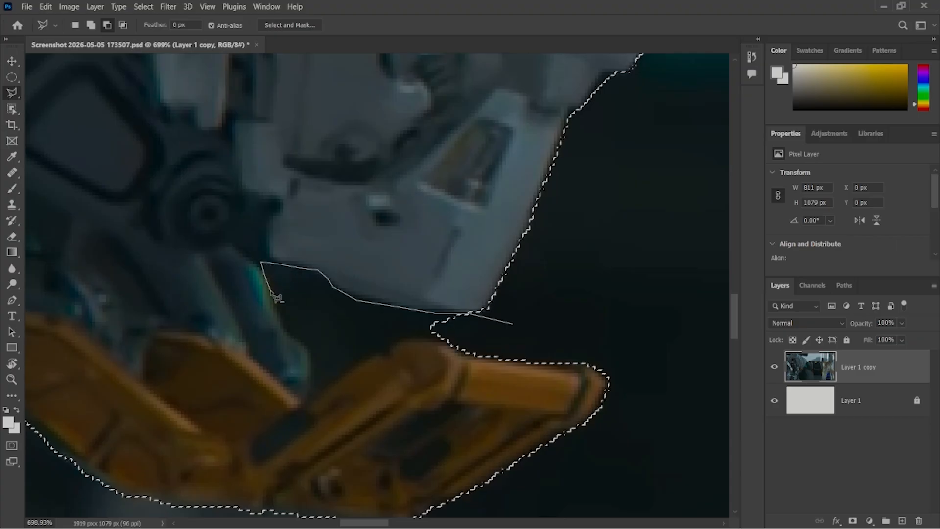
click(281, 328)
click(304, 344)
click(315, 363)
key(BackSpace)
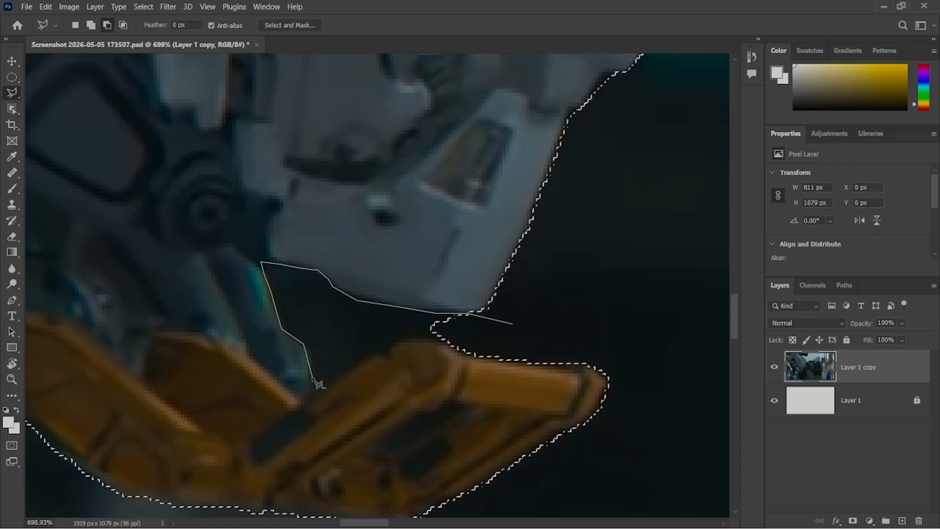
click(310, 349)
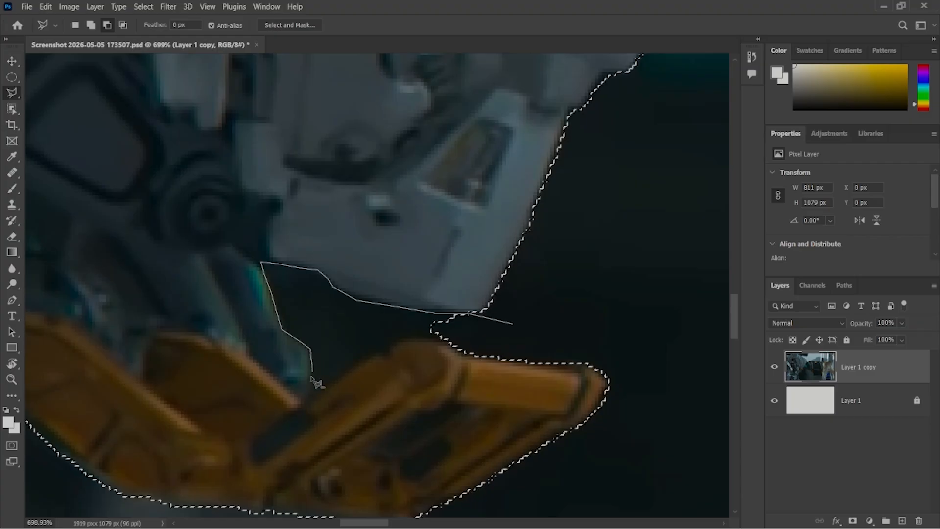
click(310, 395)
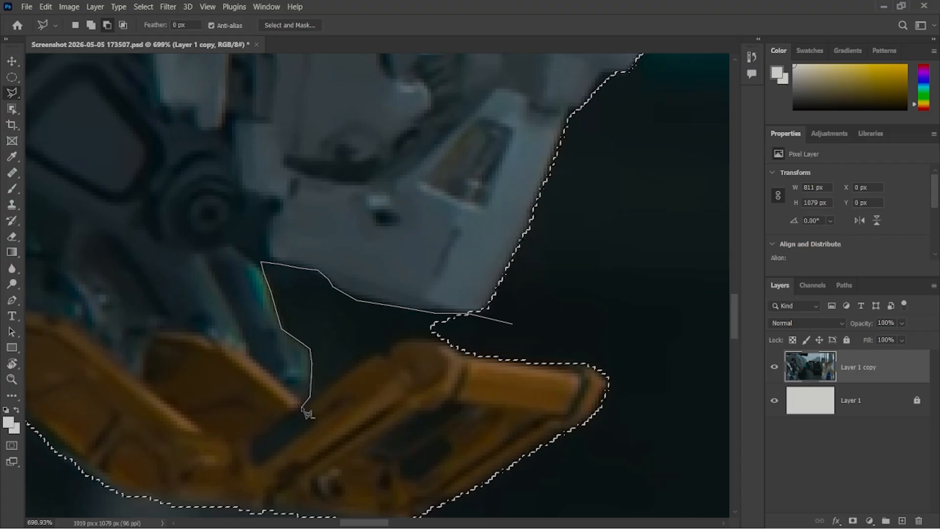
click(252, 445)
click(253, 463)
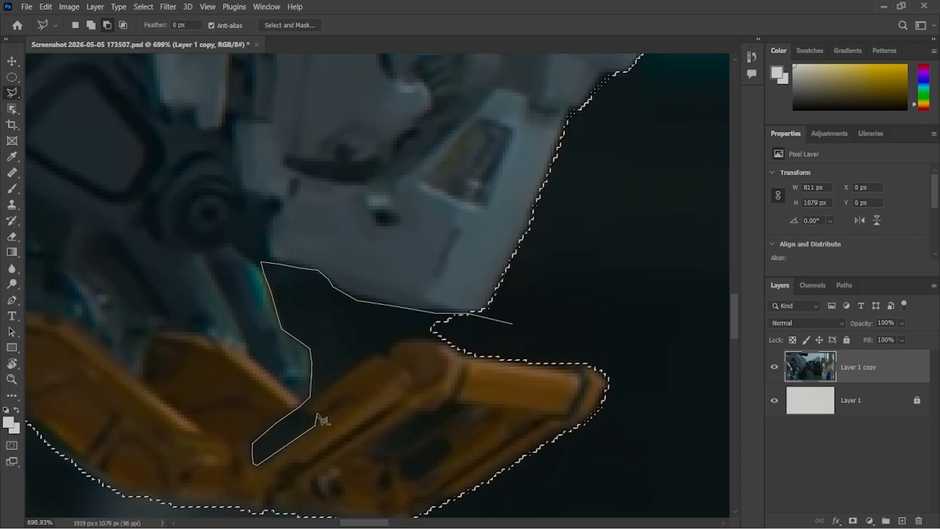
click(305, 410)
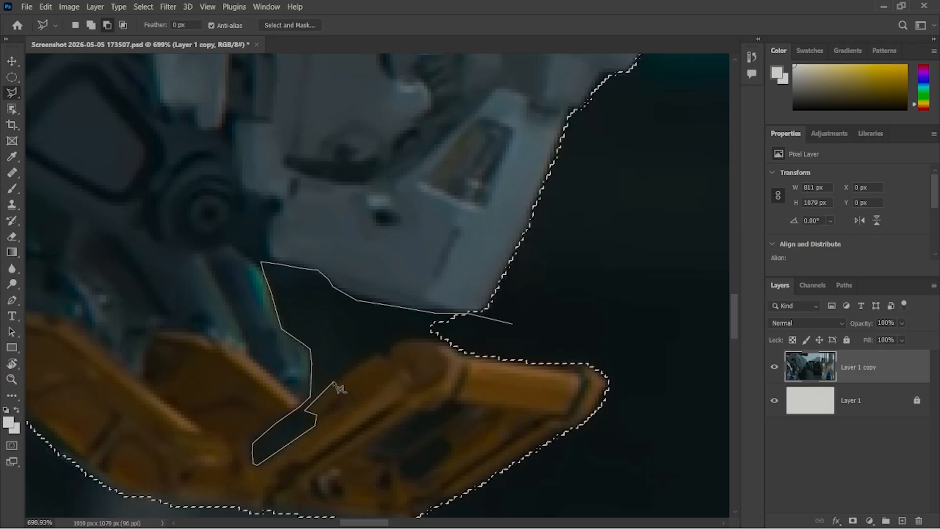
click(374, 353)
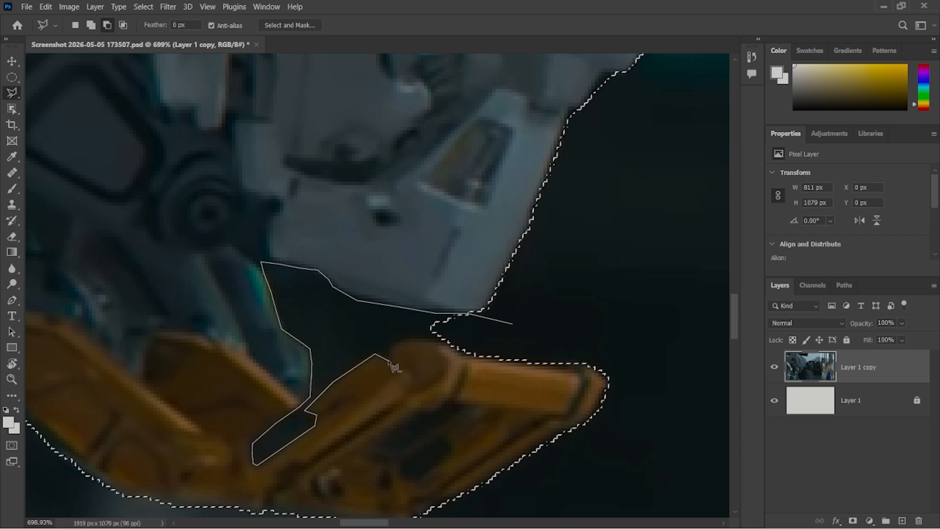
click(387, 360)
click(389, 349)
click(407, 337)
click(428, 336)
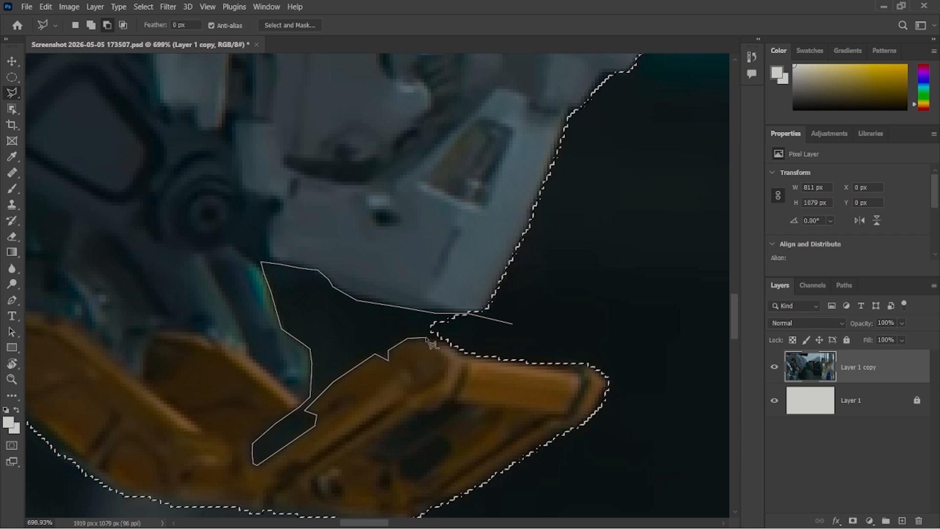
click(439, 342)
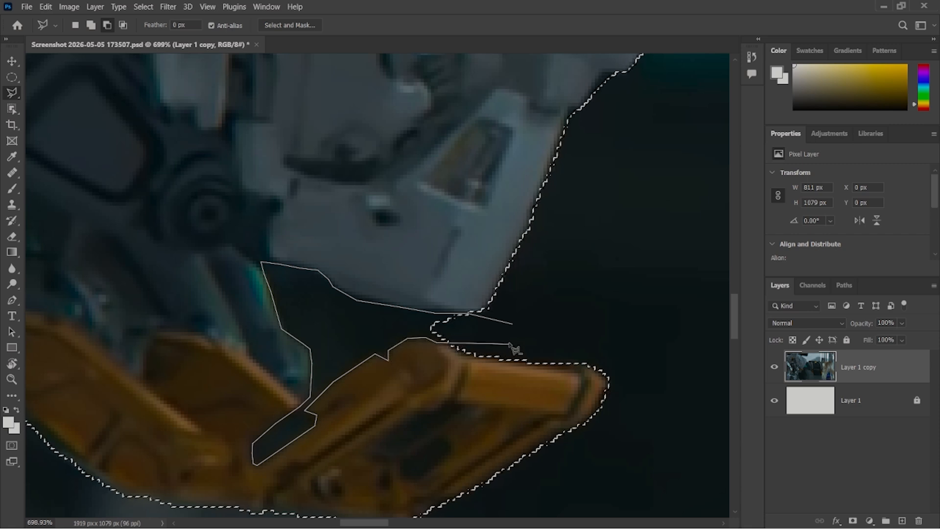
click(511, 324)
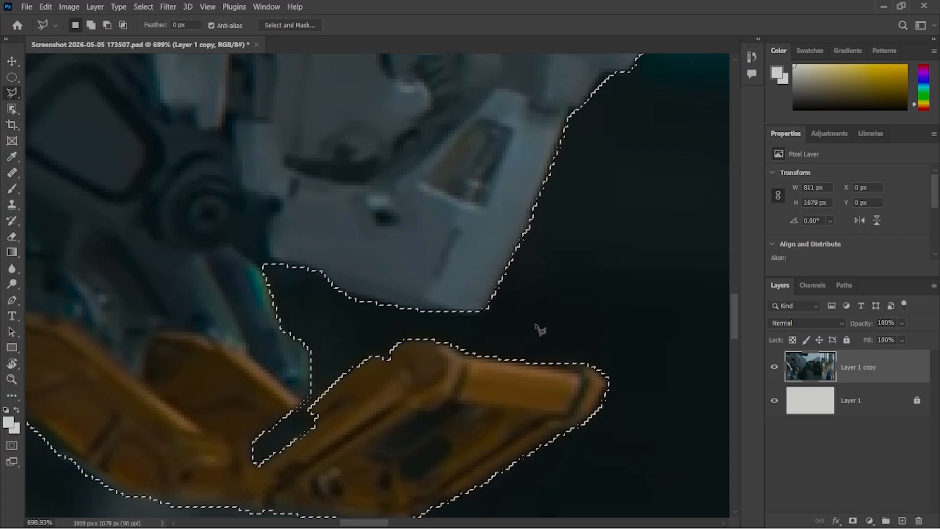
Step: Copy the selected robot from Layer 1 copy to a new layer and hide Layer 1 copy
alt+scroll(531, 337, down, 10)
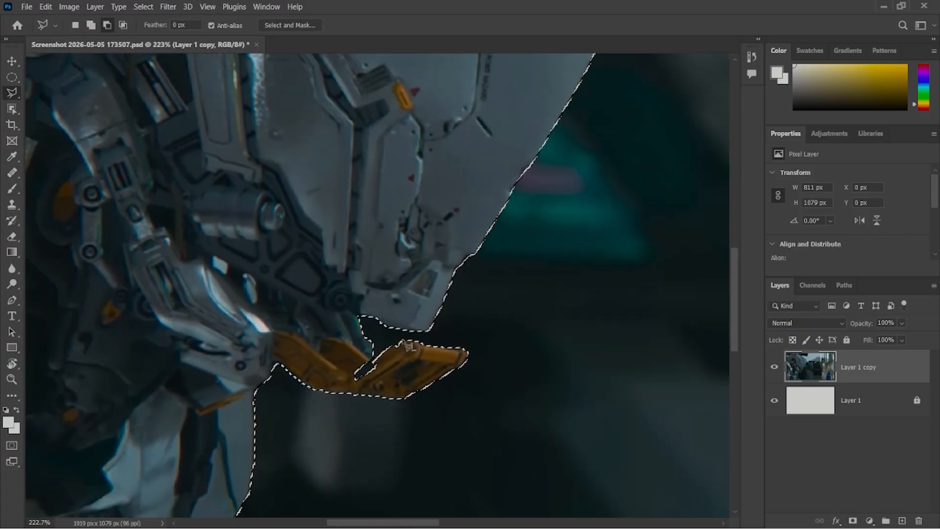
alt+scroll(406, 345, down, 4)
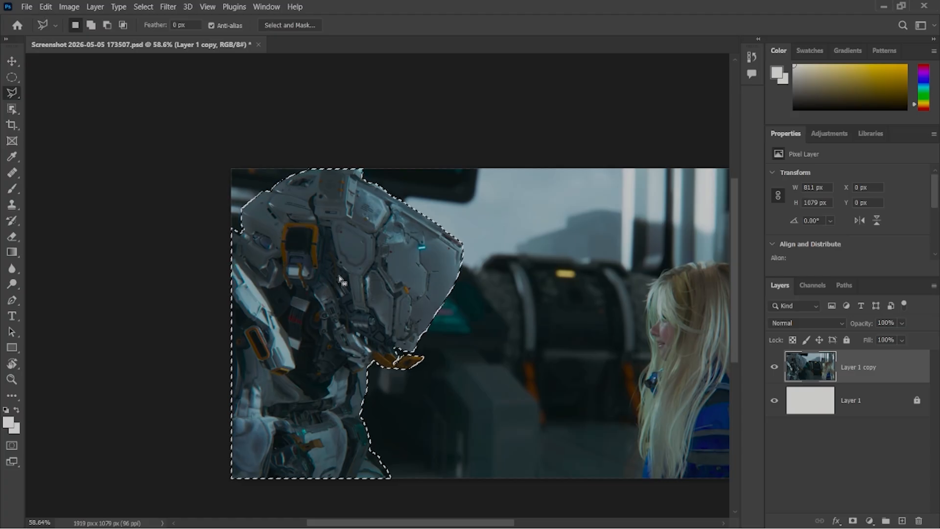
drag(460, 295, 372, 289)
scroll(353, 308, up, 1)
scroll(353, 308, down, 1)
drag(426, 313, 403, 313)
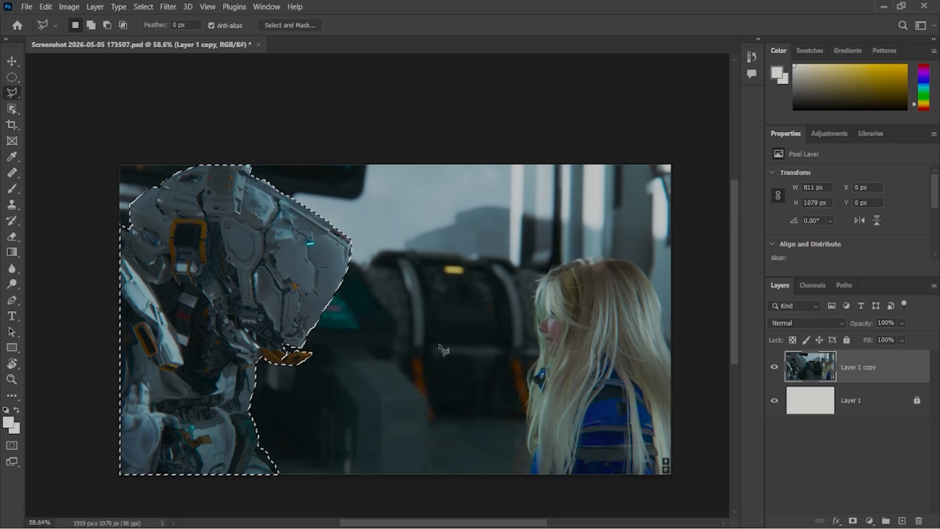
key(ctrl+j)
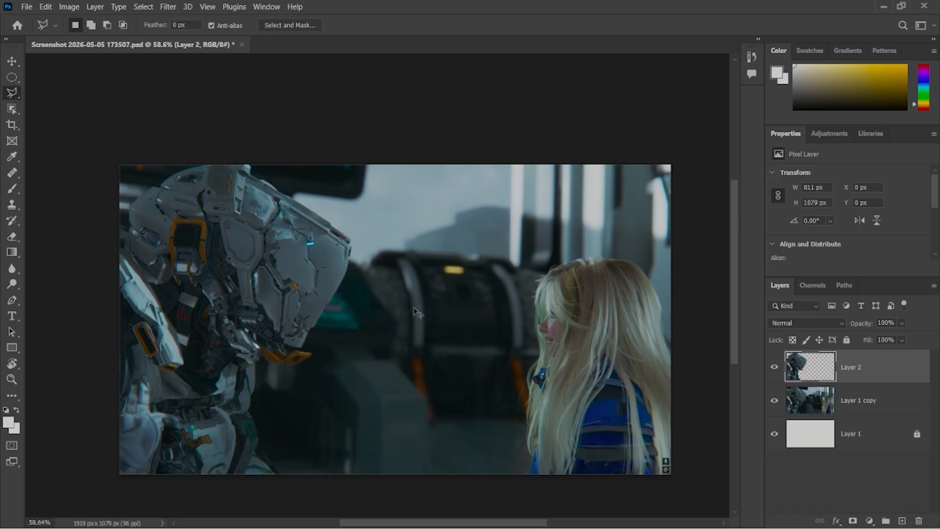
click(774, 403)
Step: Examine the robot cutout's edges around the hand, head and shoulder against the plain Layer 1 background
scroll(199, 352, up, 5)
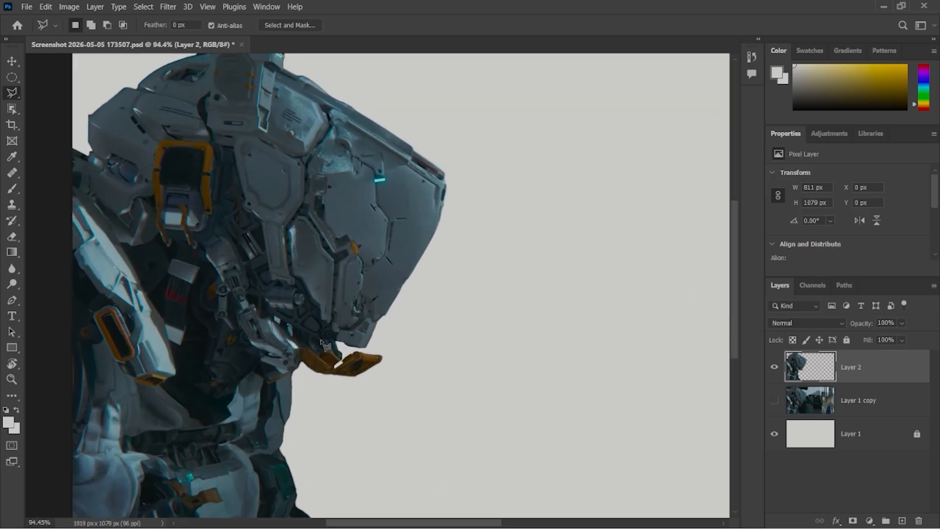
scroll(464, 319, up, 3)
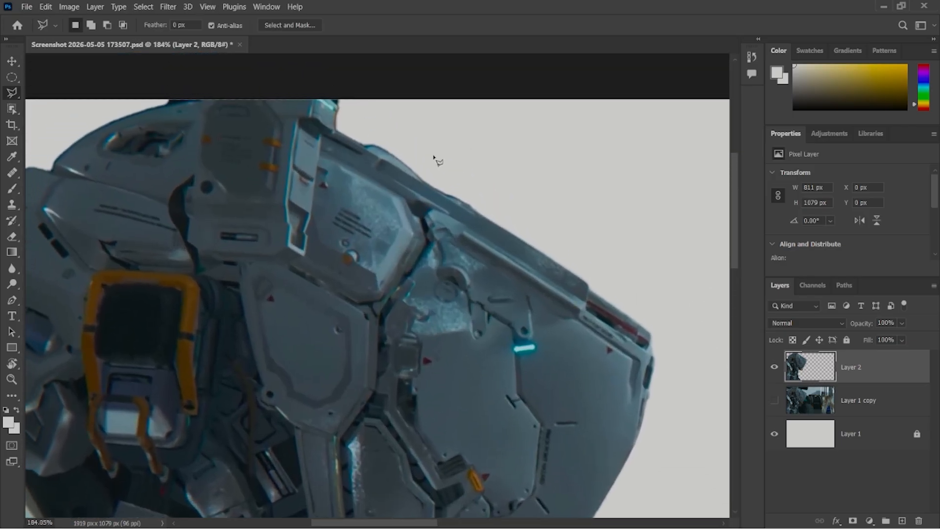
drag(118, 237, 234, 229)
scroll(170, 196, up, 3)
drag(140, 212, 173, 241)
scroll(201, 276, down, 5)
drag(396, 352, 339, 259)
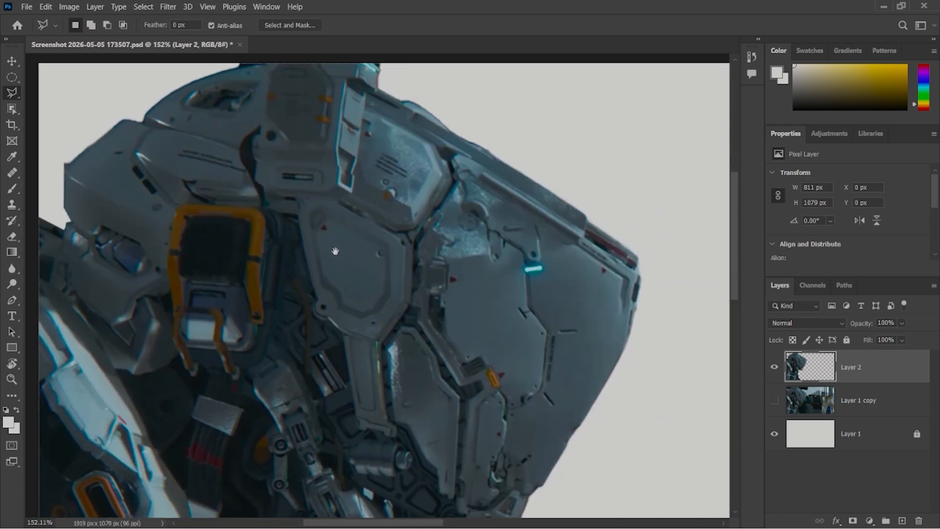
scroll(302, 285, down, 4)
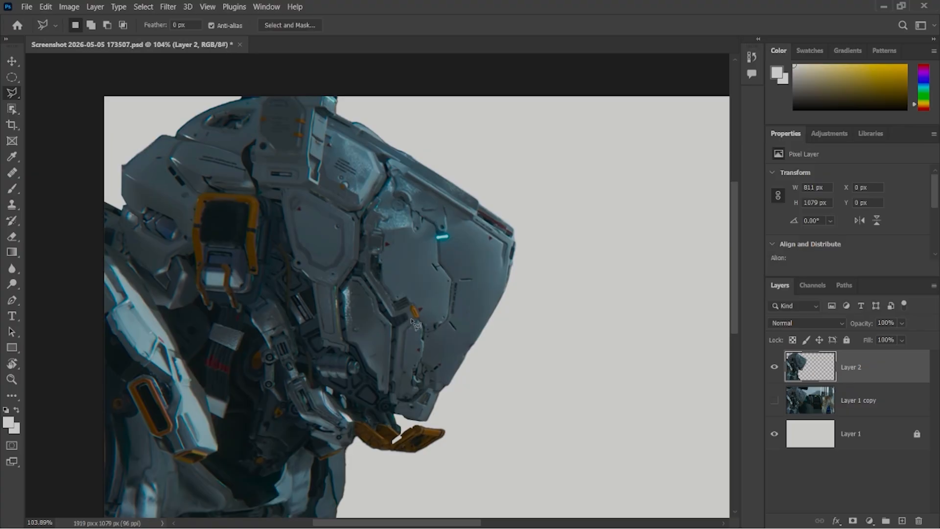
Step: Load the outline of the robot on Layer 2 as a selection
ctrl+click(819, 364)
scroll(338, 316, down, 3)
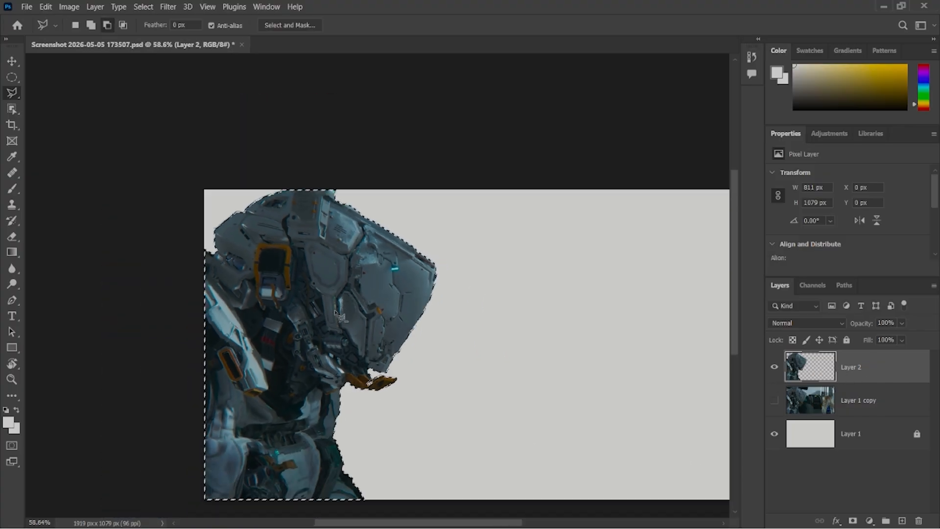
scroll(340, 316, down, 2)
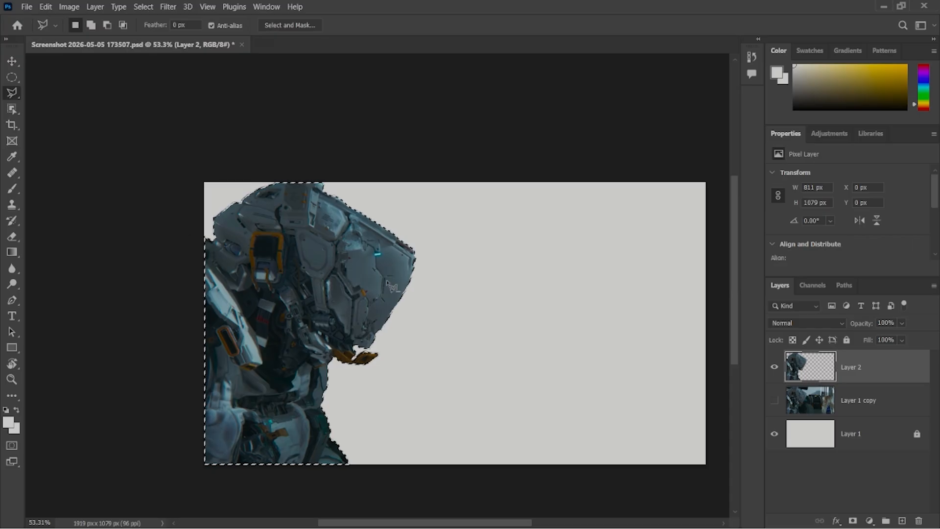
Step: Hide Layer 1 and check the robot cutout on Layer 2 against transparency
scroll(408, 300, up, 8)
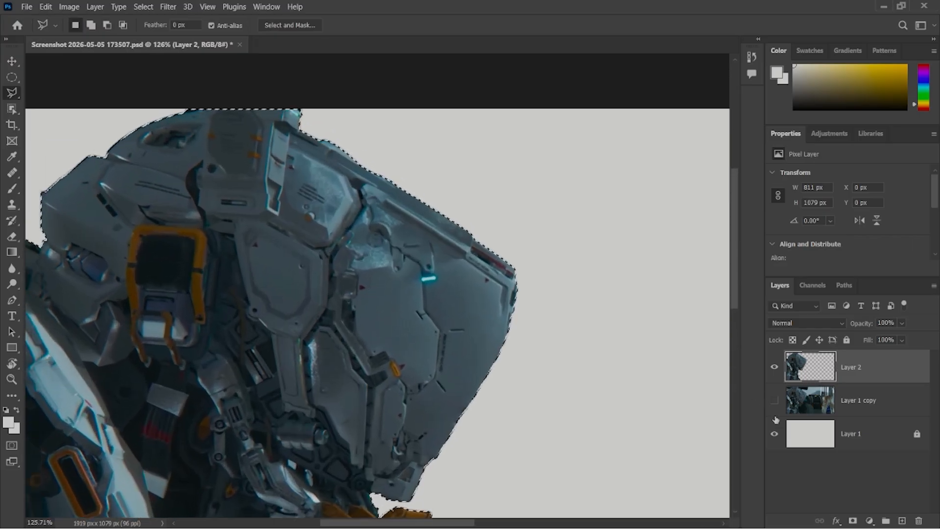
click(774, 434)
scroll(327, 234, down, 2)
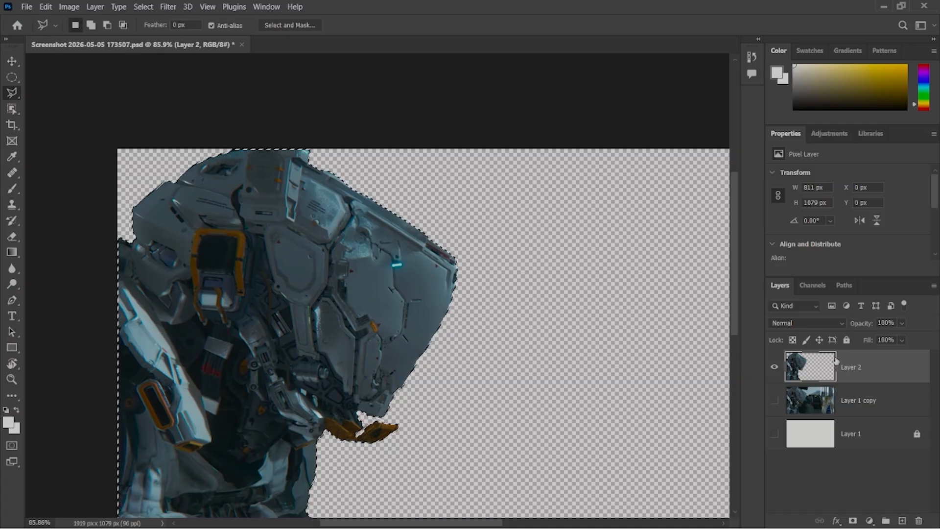
scroll(341, 282, down, 1)
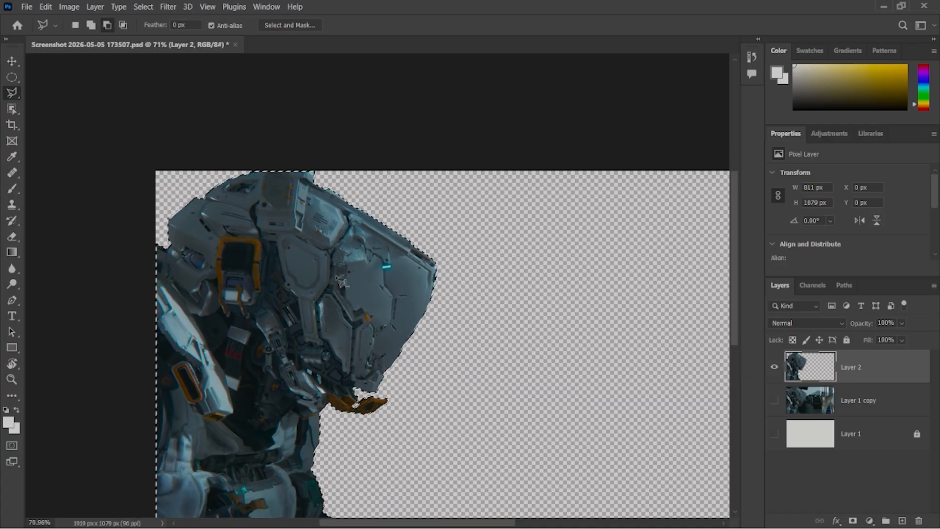
scroll(341, 282, up, 3)
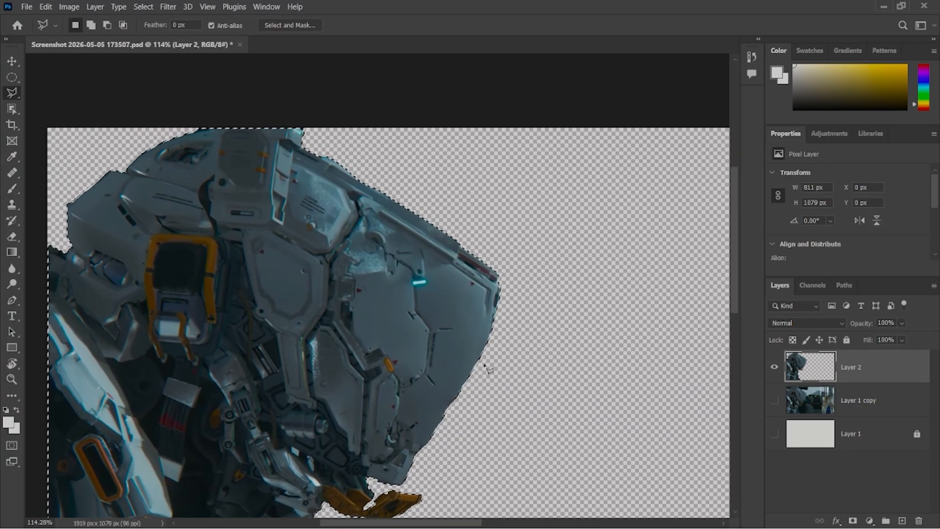
scroll(361, 332, down, 3)
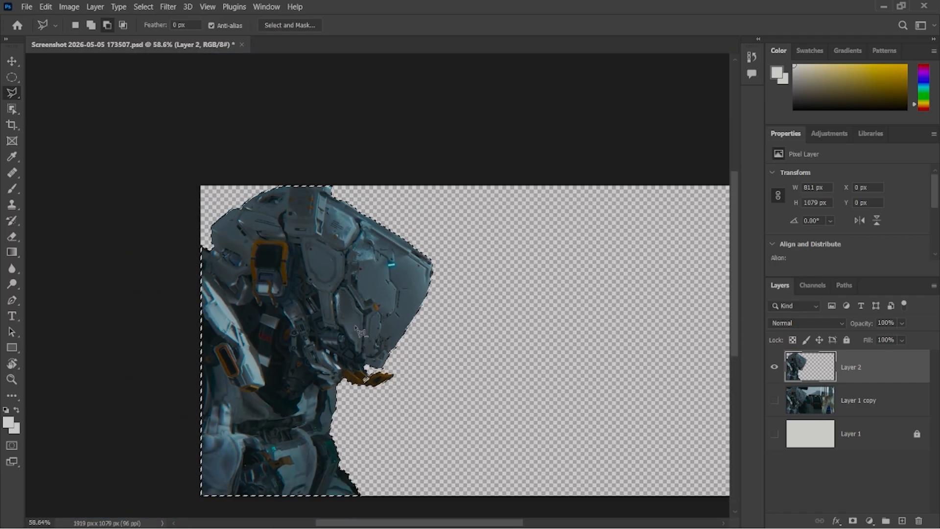
drag(361, 332, 244, 323)
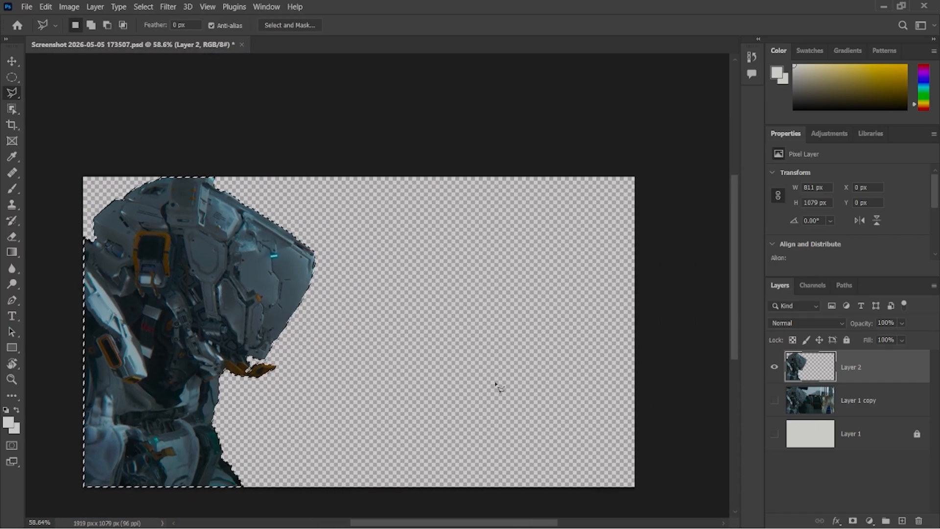
click(12, 77)
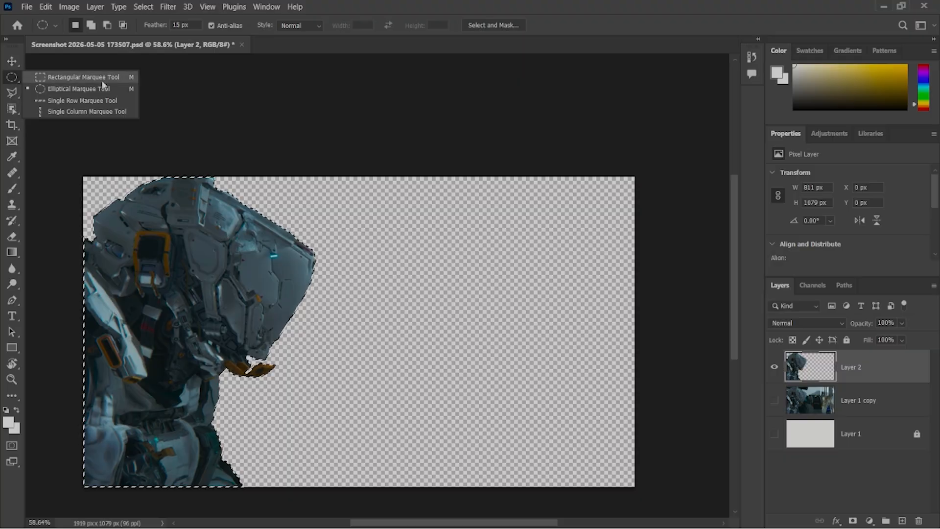
click(242, 95)
drag(235, 200, 553, 431)
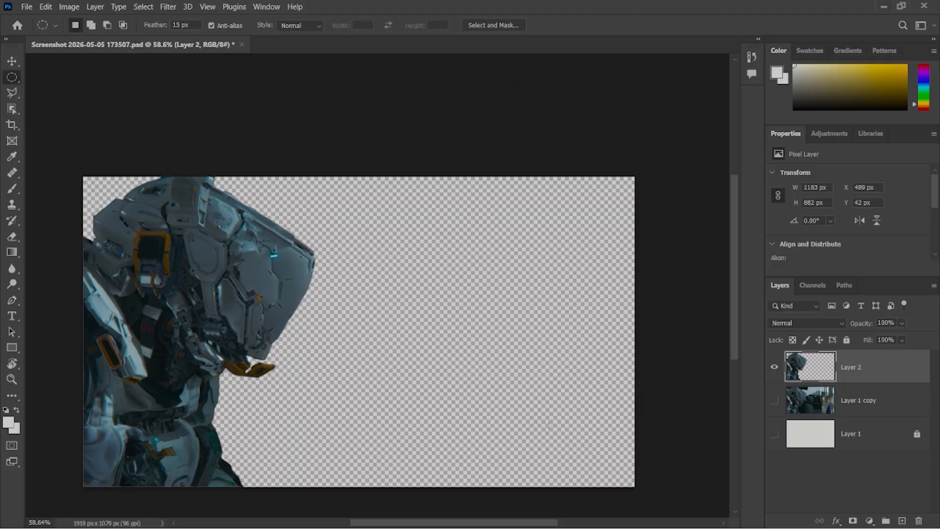
click(379, 314)
Step: Load the robot's outline on Layer 2 as a selection and show Layer 1 behind the cutout
ctrl+click(809, 368)
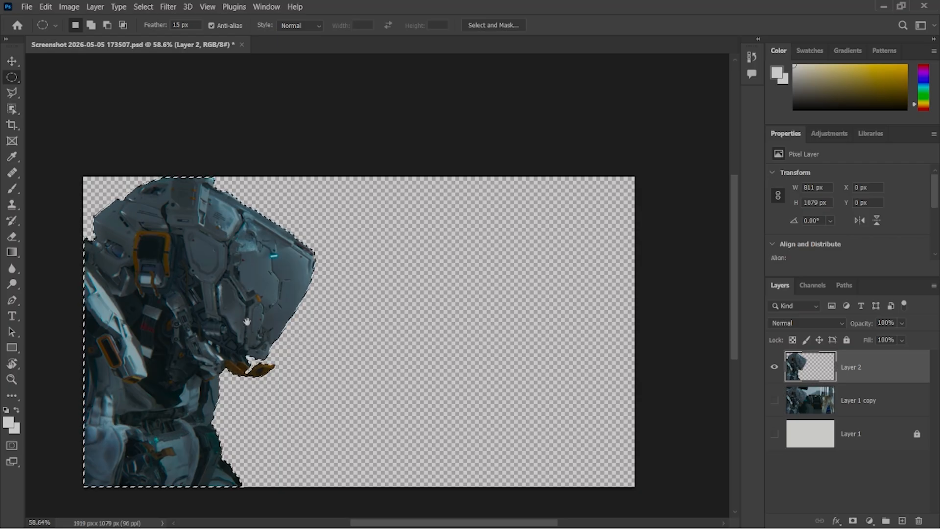
scroll(281, 327, up, 3)
drag(347, 230, 444, 253)
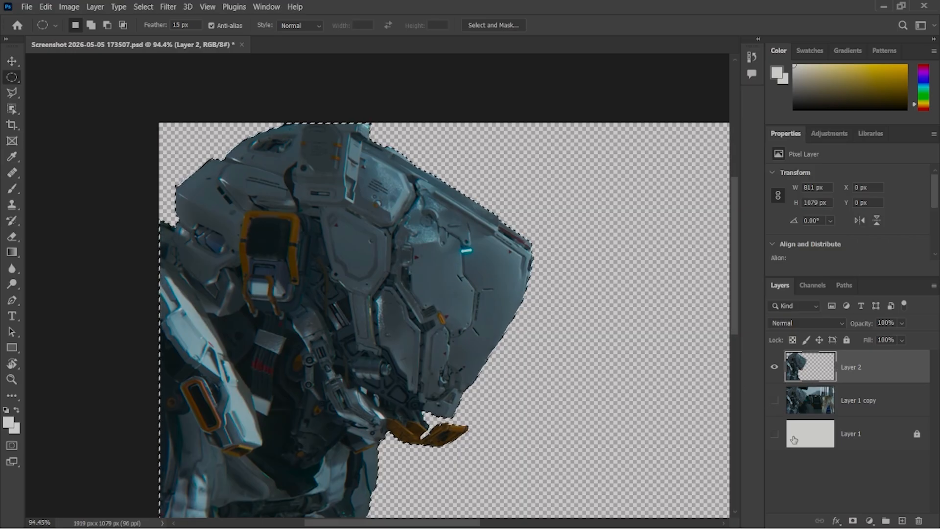
click(773, 434)
scroll(506, 341, up, 2)
scroll(506, 341, down, 3)
scroll(506, 341, up, 1)
scroll(506, 341, up, 1)
scroll(543, 335, down, 2)
drag(546, 336, 516, 292)
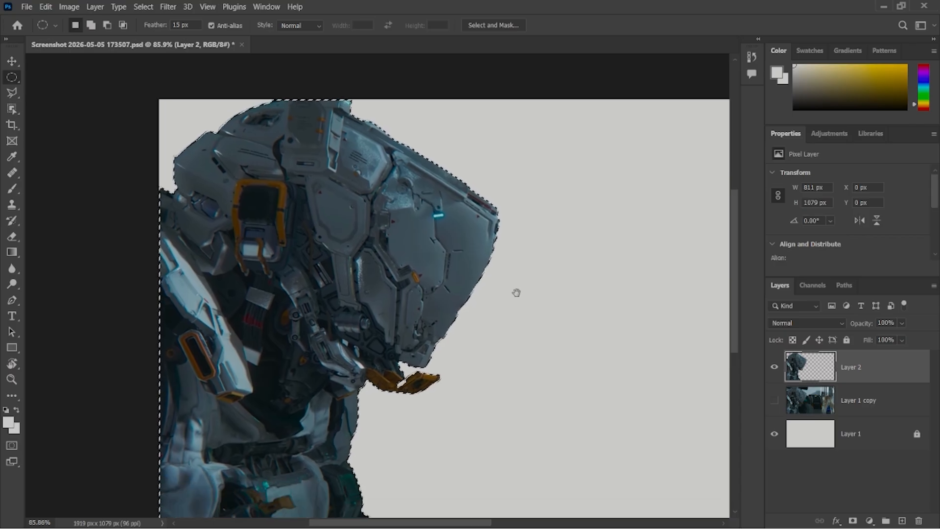
Step: Soften the robot cutout's edges with the selection feathered by a 3-pixel radius, and clear the selection
right_click(406, 268)
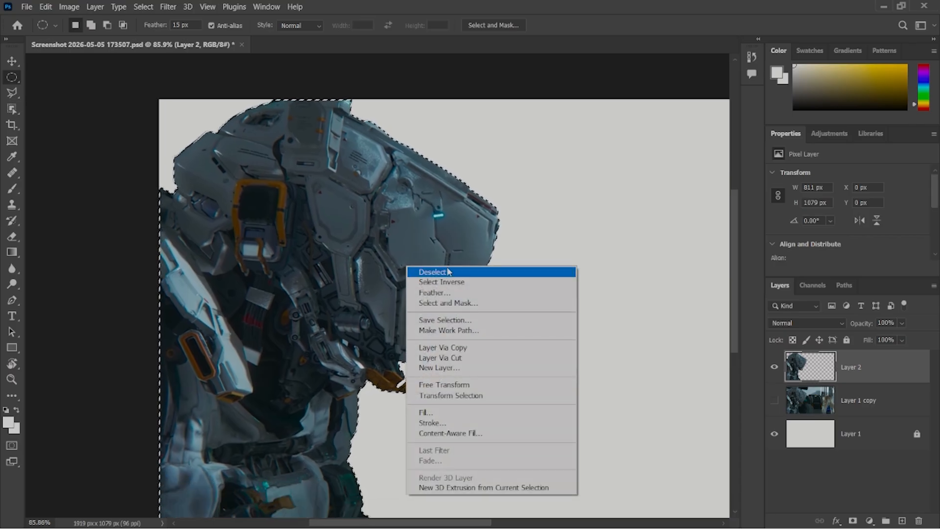
click(471, 293)
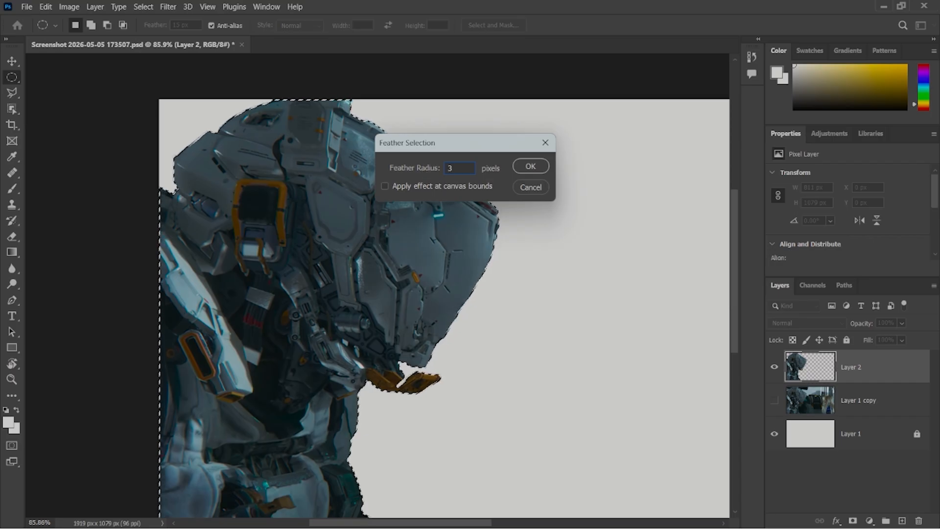
click(532, 166)
scroll(430, 164, up, 3)
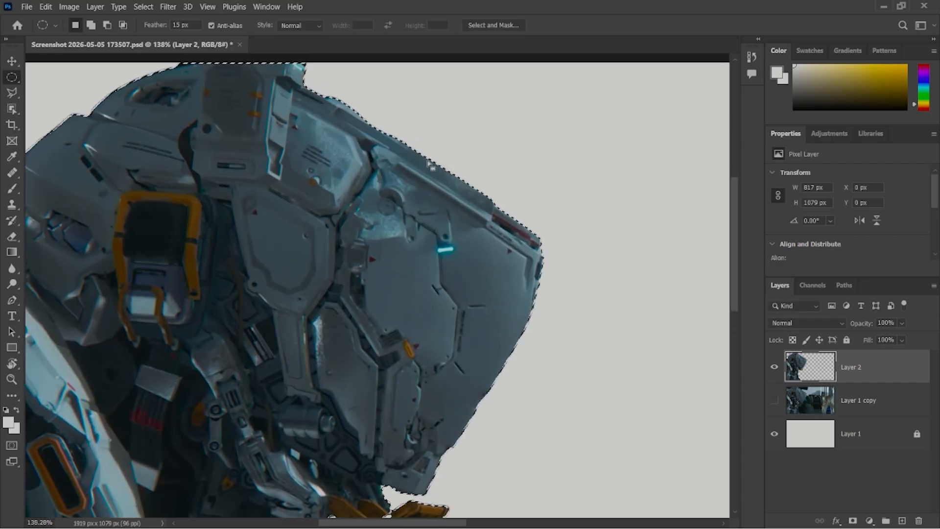
key(Delete)
key(ctrl+d)
Step: Hide the robot cutout on Layer 2 and show the full scene on Layer 1 copy
scroll(427, 159, up, 2)
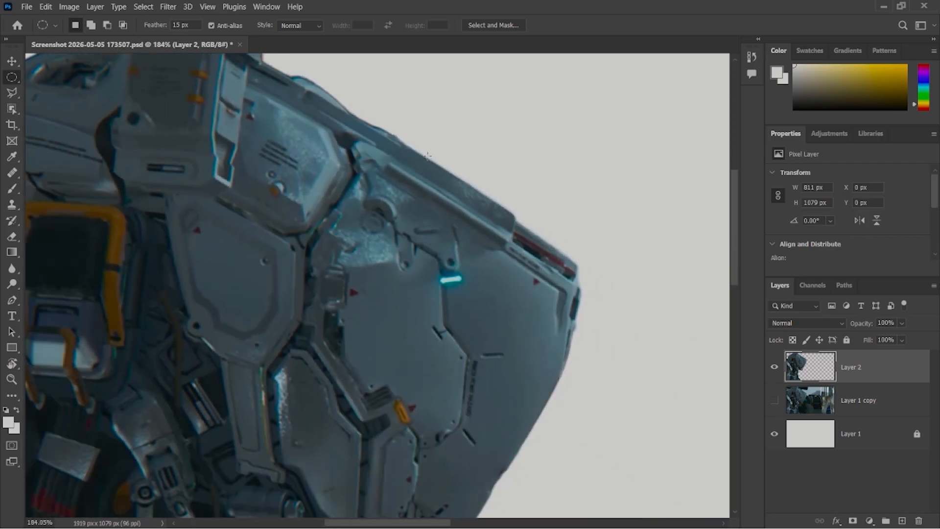
scroll(427, 156, down, 4)
drag(136, 122, 267, 209)
scroll(266, 209, up, 5)
scroll(266, 209, down, 5)
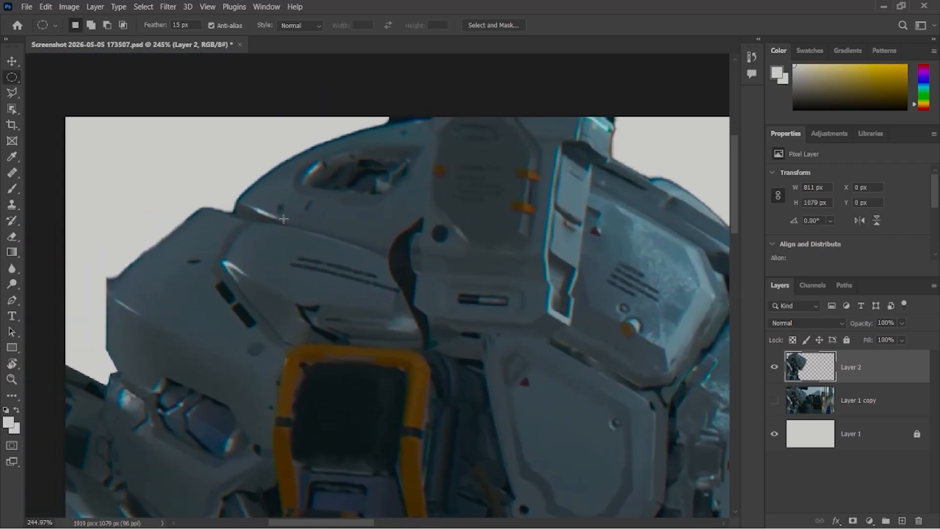
scroll(450, 283, down, 2)
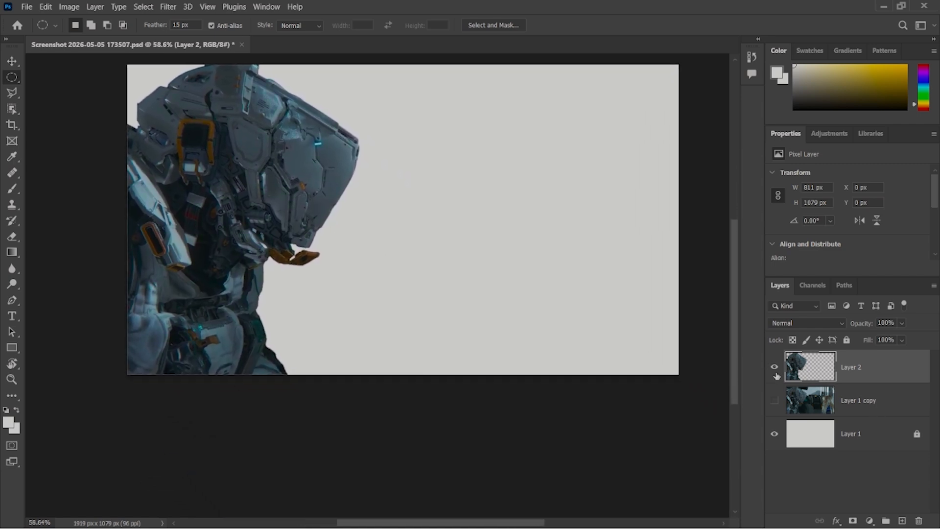
click(774, 368)
drag(562, 308, 543, 357)
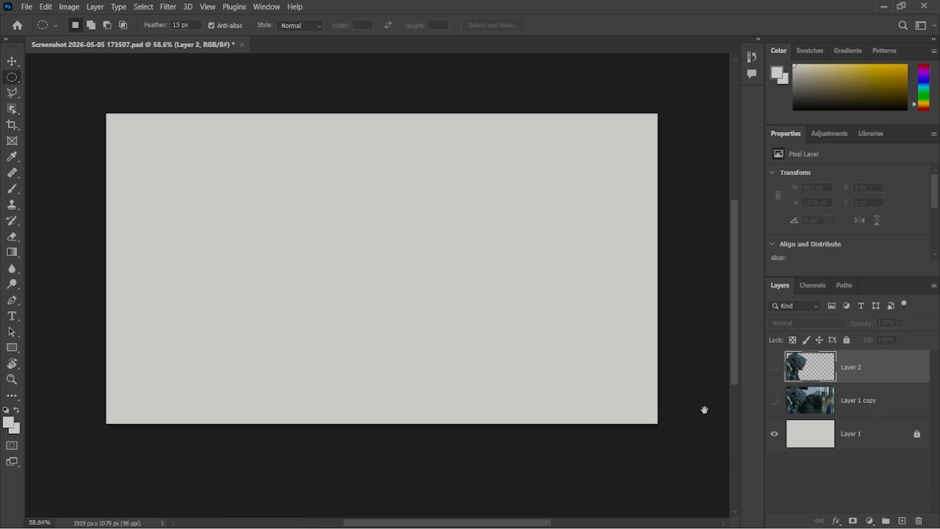
click(774, 400)
drag(507, 322, 501, 355)
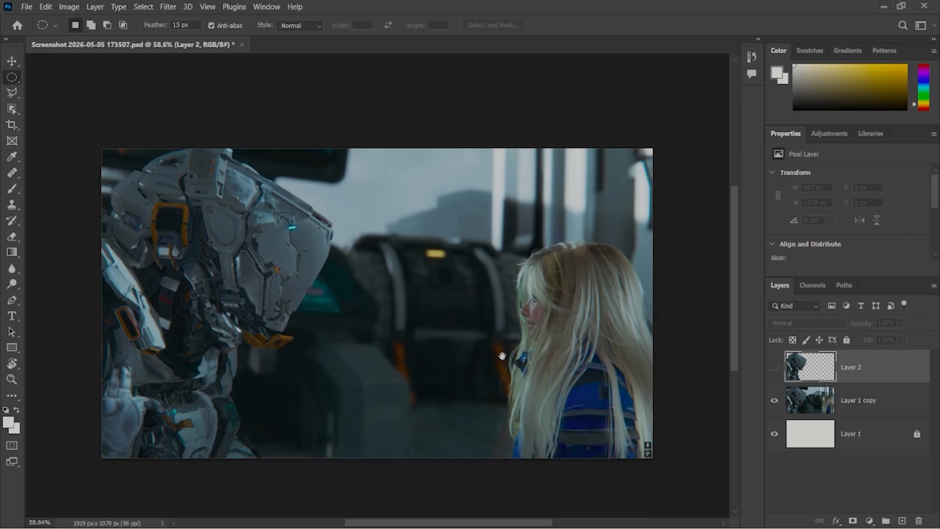
Step: Switch to the Quick Selection Tool and try selecting the woman's blonde hair, clearing the trial selection
scroll(716, 393, up, 2)
drag(675, 373, 510, 364)
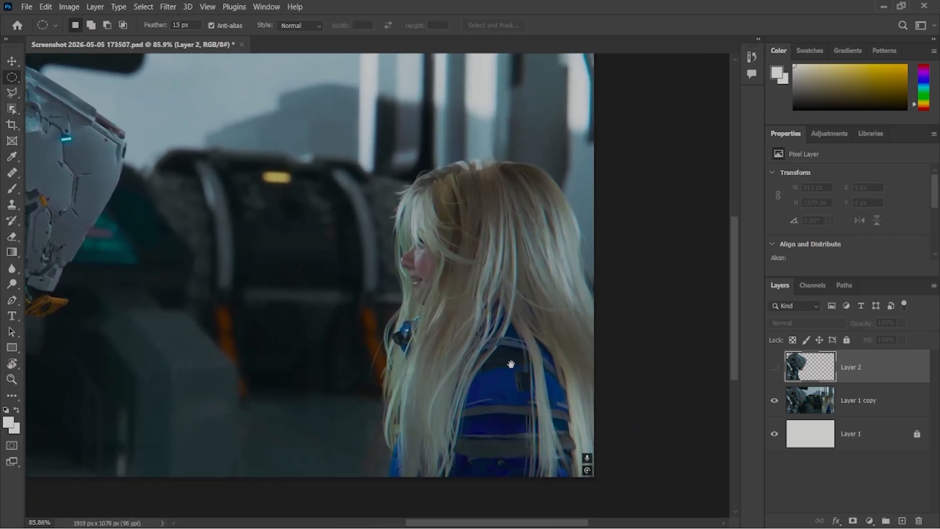
scroll(511, 363, up, 4)
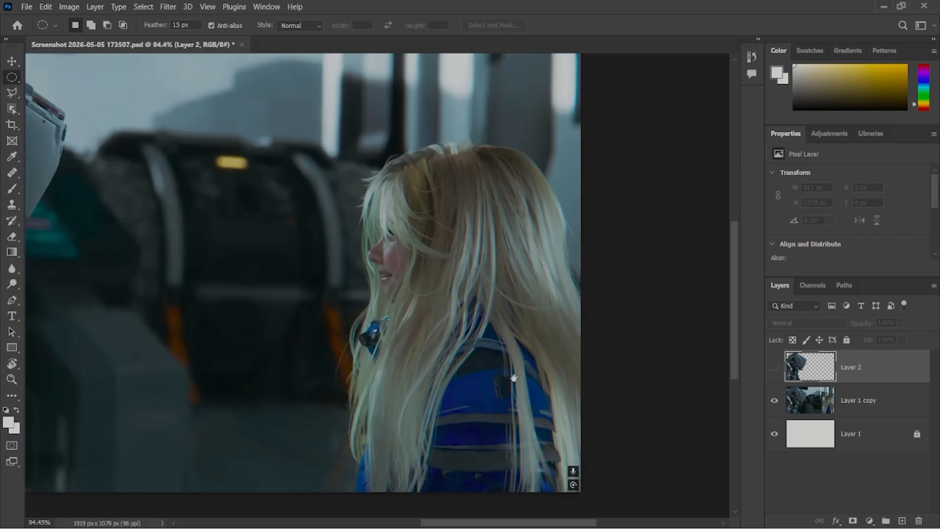
drag(509, 366, 496, 355)
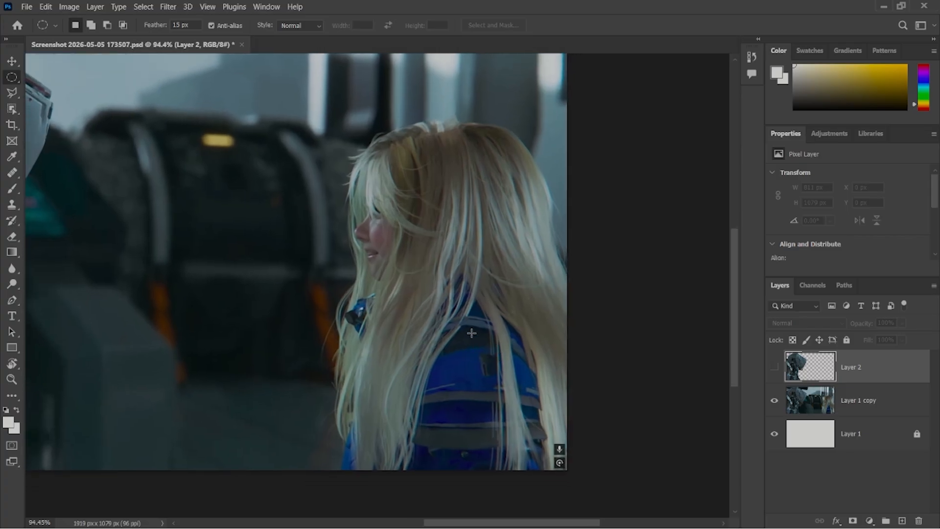
click(9, 114)
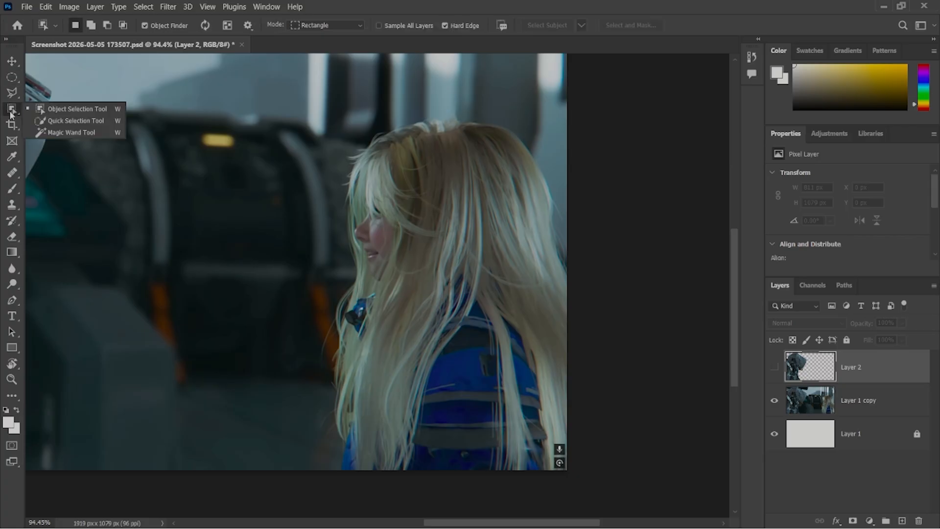
click(72, 121)
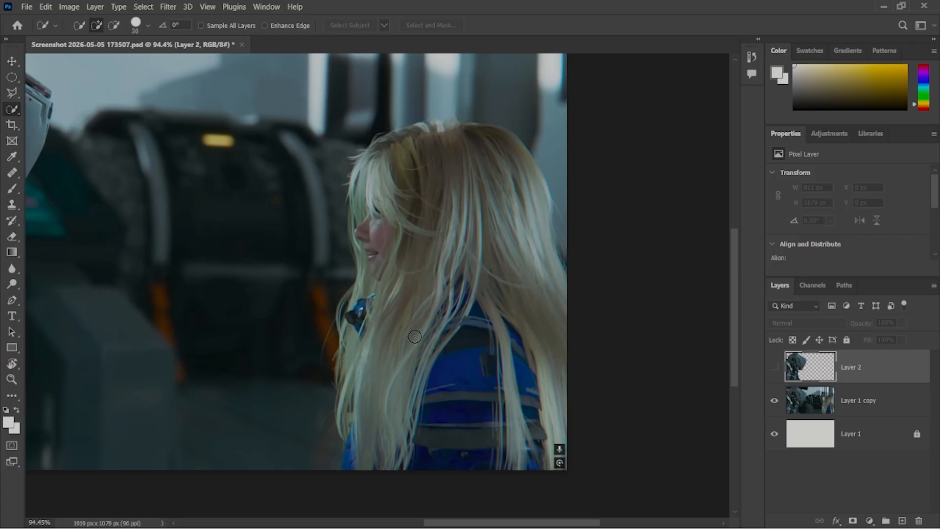
right_click(5, 114)
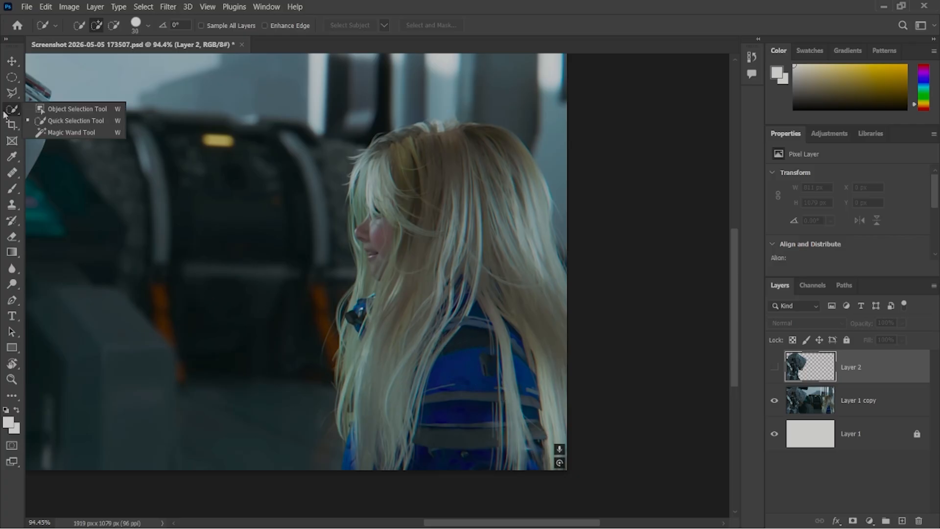
click(98, 121)
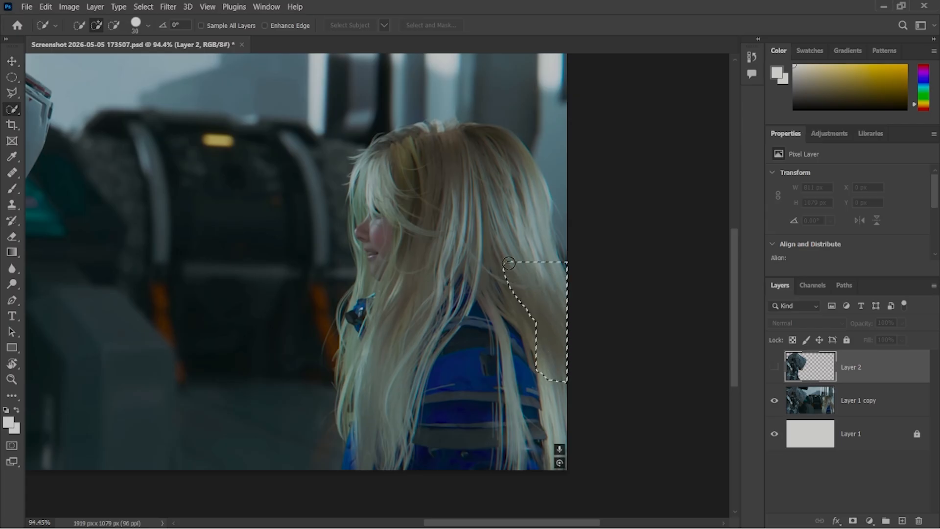
mouse_move(505, 260)
mouse_down()
mouse_move(490, 314)
mouse_move(431, 254)
mouse_up()
key(ctrl+d)
Step: Make Layer 1 copy the active layer
scroll(376, 300, down, 8)
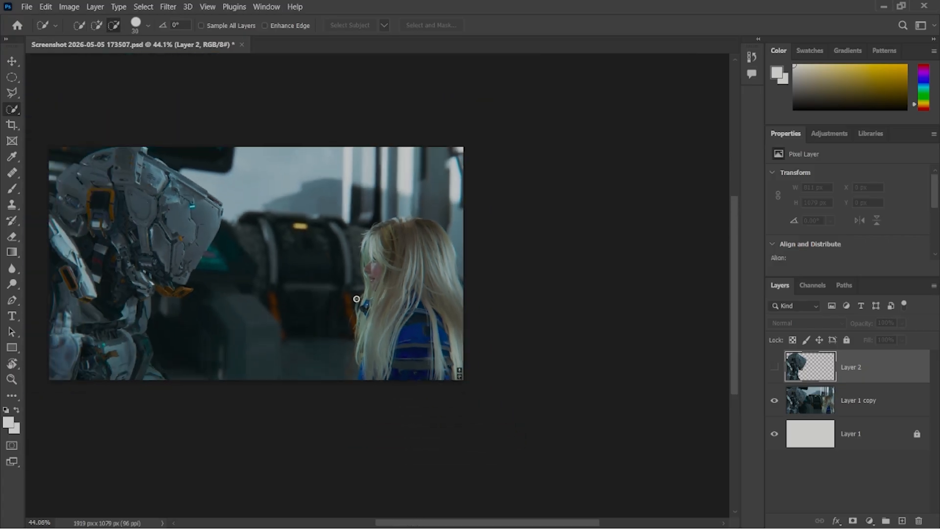
scroll(373, 296, up, 3)
click(817, 402)
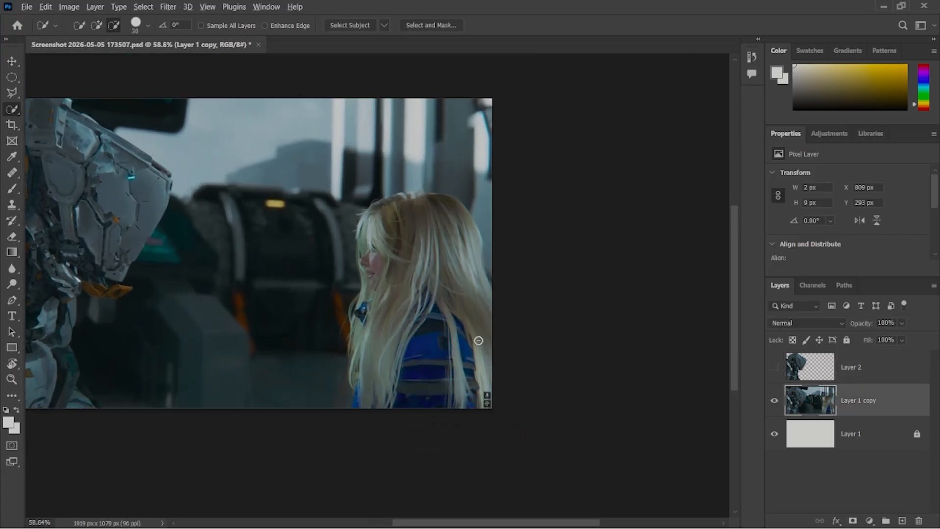
Step: Try to quick-select the woman on Layer 1 copy and clear the selection
scroll(406, 323, up, 5)
drag(494, 302, 445, 324)
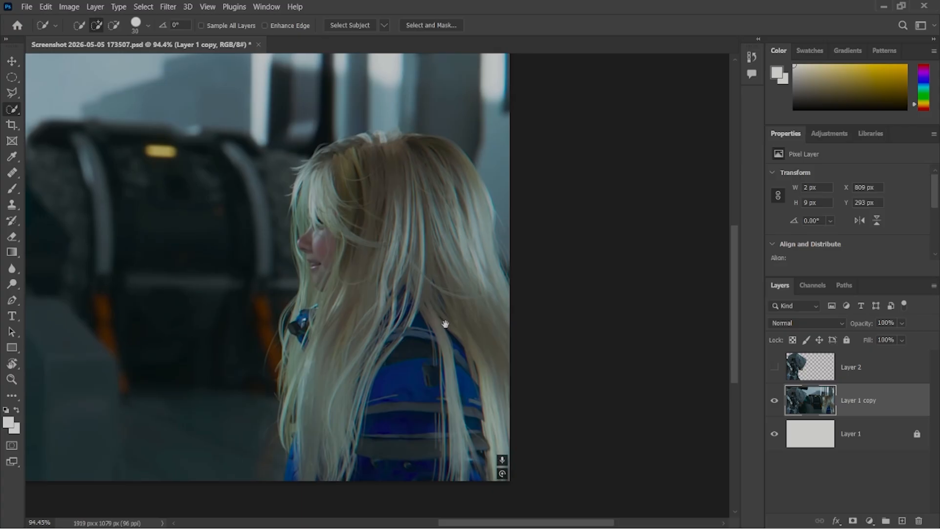
scroll(471, 380, up, 1)
drag(409, 389, 421, 381)
scroll(407, 375, down, 8)
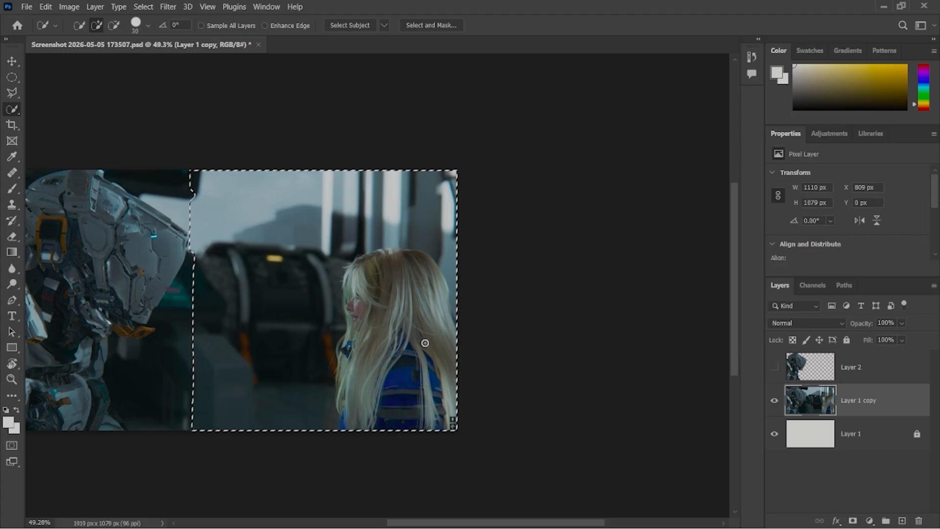
key(ctrl+d)
Step: Try the Quick Selection Tool on the robot's head and body, and clear that selection
scroll(381, 349, up, 2)
scroll(327, 343, down, 4)
drag(180, 320, 362, 352)
scroll(240, 317, up, 6)
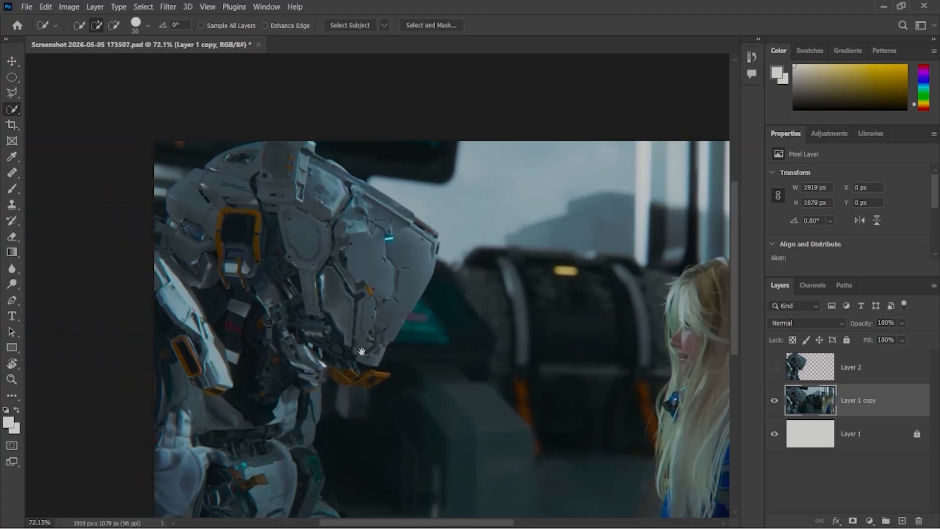
mouse_move(275, 228)
mouse_down()
mouse_move(348, 238)
mouse_move(369, 289)
mouse_move(253, 381)
mouse_move(234, 429)
mouse_move(234, 506)
mouse_move(220, 519)
mouse_move(253, 479)
mouse_move(301, 518)
mouse_move(327, 515)
mouse_move(307, 487)
mouse_move(329, 506)
mouse_up()
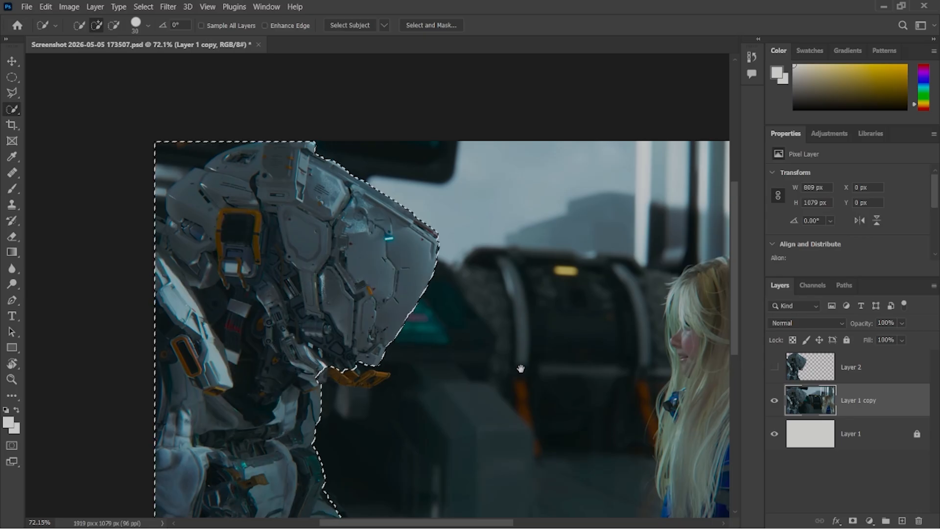
drag(520, 369, 382, 369)
key(ctrl+d)
Step: Examine the woman's hair and blue jacket and compare them with the robot on Layer 1 copy
drag(537, 385, 416, 326)
scroll(554, 369, up, 2)
scroll(554, 369, up, 4)
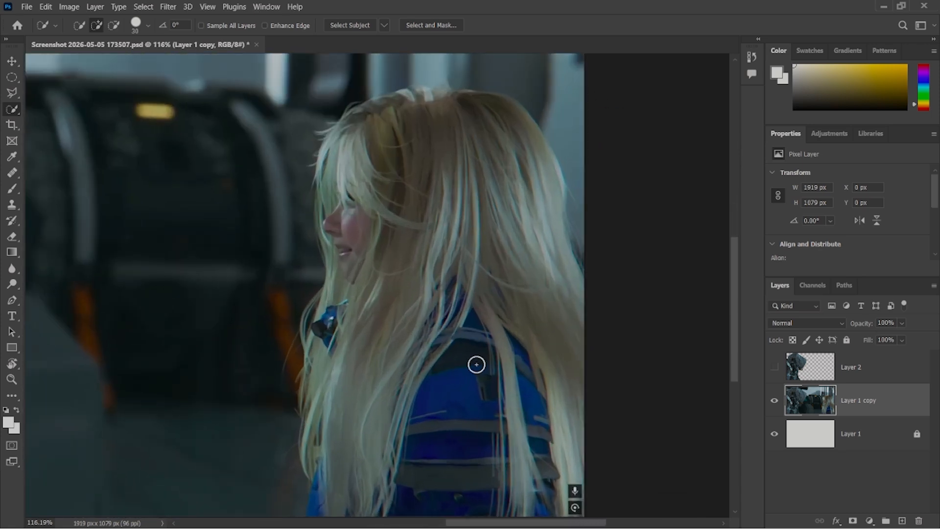
scroll(477, 365, down, 3)
drag(465, 447, 435, 415)
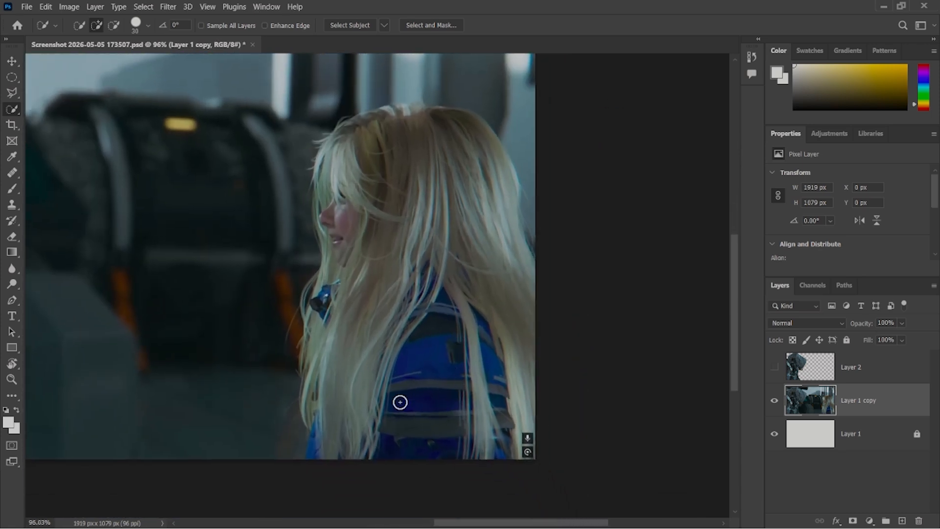
scroll(398, 400, down, 3)
drag(301, 378, 431, 392)
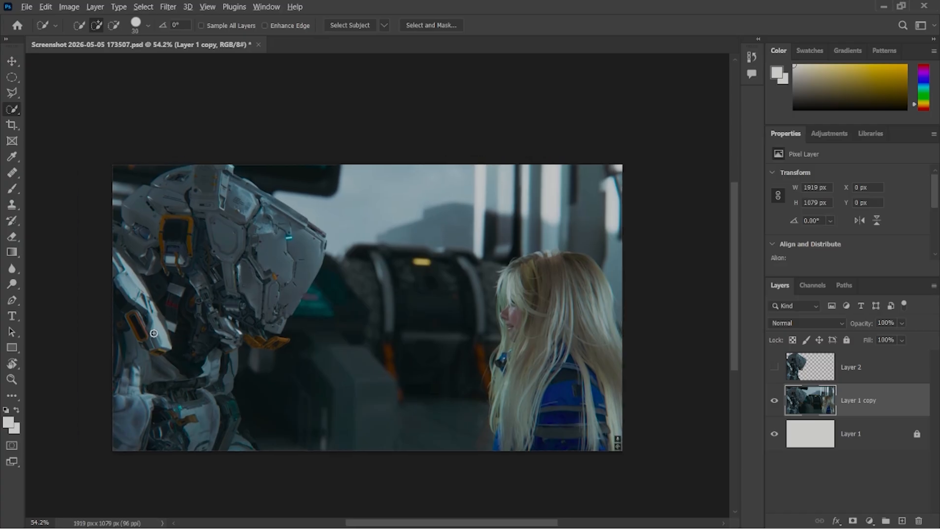
drag(158, 333, 267, 339)
mouse_move(542, 349)
mouse_down()
mouse_move(298, 348)
mouse_move(341, 322)
mouse_up()
scroll(310, 336, up, 3)
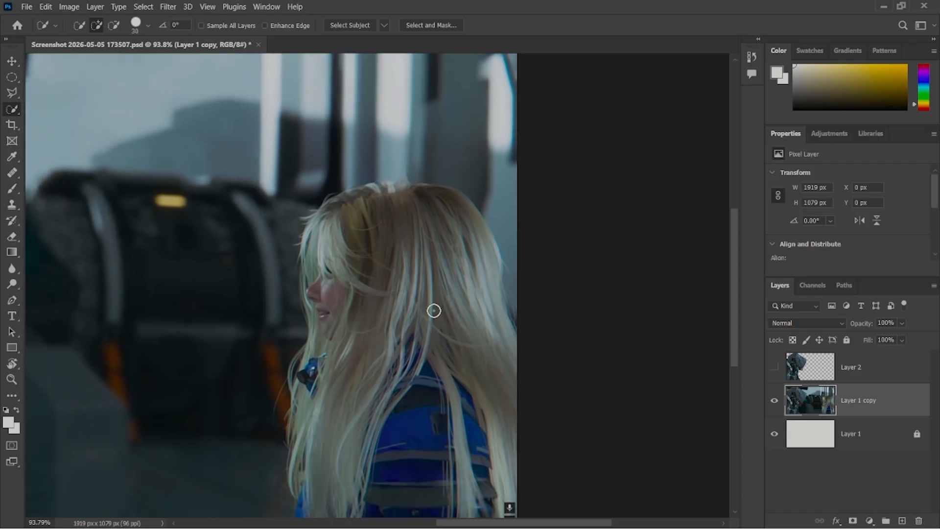
scroll(406, 319, down, 3)
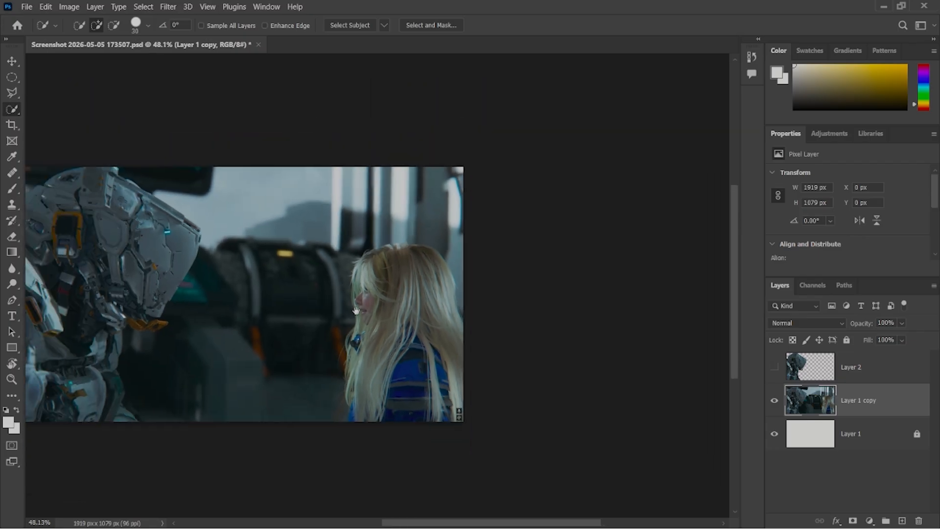
Step: Try a short Quick Selection stroke over the robot's body and clear the selection
drag(356, 311, 486, 324)
mouse_move(242, 323)
mouse_down()
mouse_move(206, 280)
mouse_move(230, 227)
mouse_move(277, 231)
mouse_move(307, 253)
mouse_move(294, 294)
mouse_move(205, 392)
mouse_up()
key(ctrl+d)
Step: Quick-select the woman on Layer 1 copy, including her long blonde hair and blue jacket
mouse_move(562, 383)
mouse_down()
mouse_move(496, 387)
mouse_move(538, 371)
mouse_move(570, 387)
mouse_move(587, 416)
mouse_move(595, 401)
mouse_move(558, 278)
mouse_up()
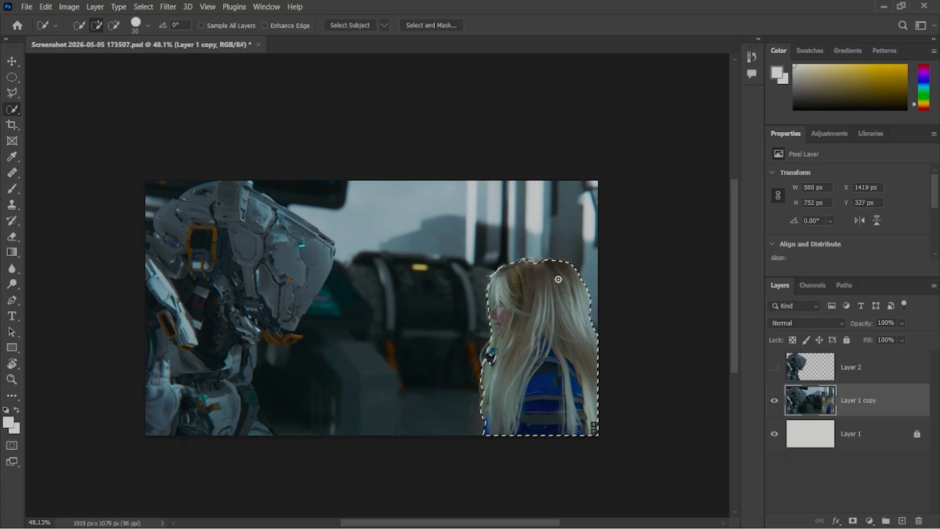
alt+scroll(510, 363, up, 3)
scroll(490, 362, up, 3)
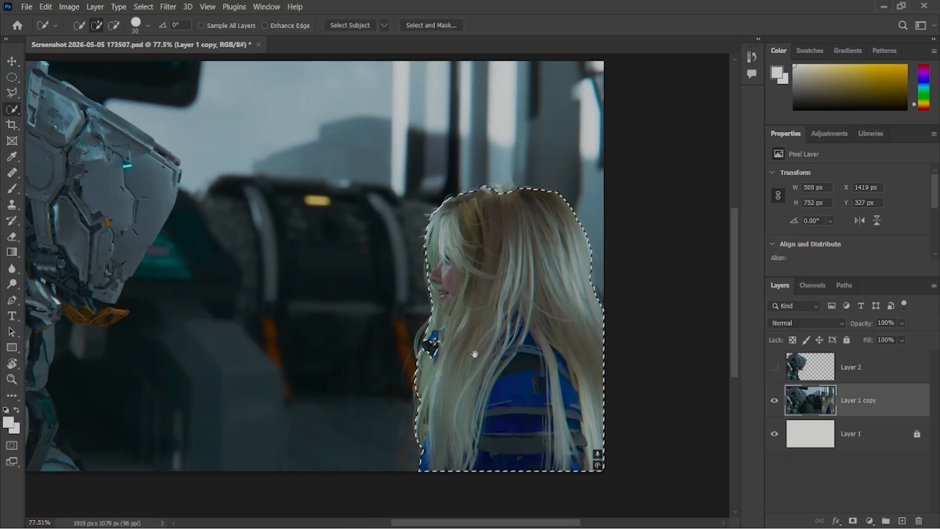
drag(459, 360, 430, 367)
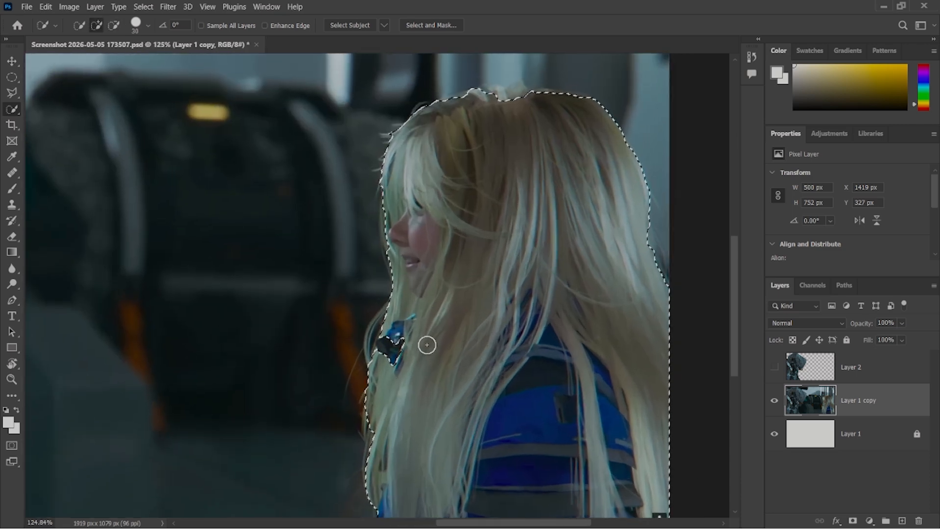
Step: Try Quick Selection dabs on the hair at the crown of the woman's head, and undo the resulting selection changes
scroll(479, 350, up, 1)
alt+scroll(480, 287, up, 2)
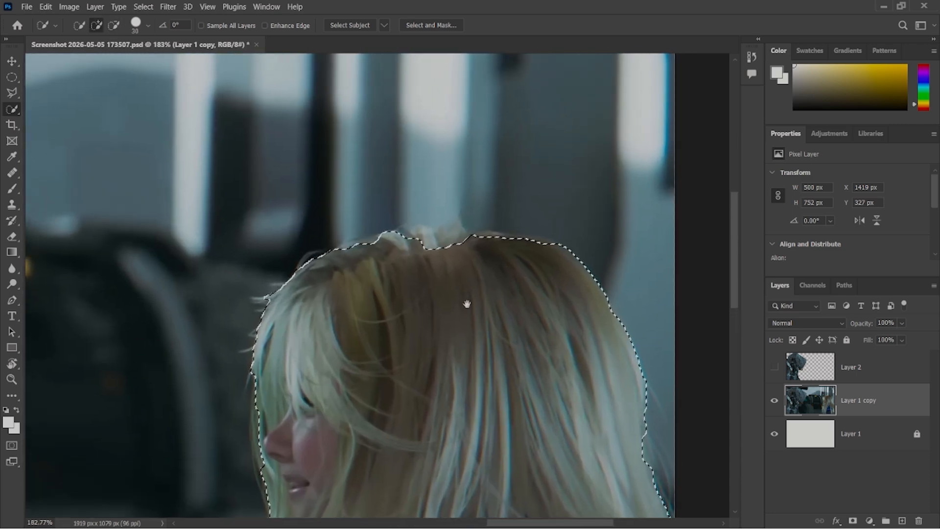
click(424, 292)
scroll(421, 291, down, 3)
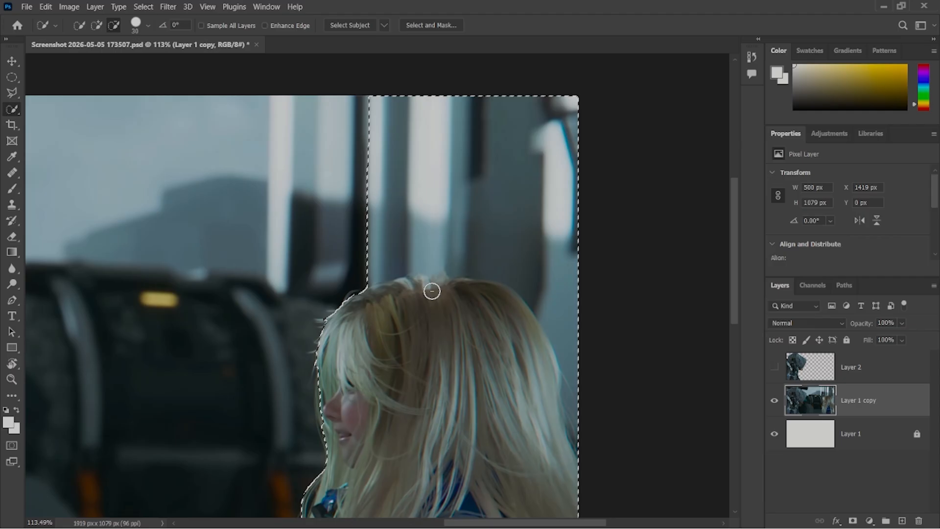
key(ctrl+z)
click(422, 285)
key(ctrl+z)
scroll(443, 301, up, 2)
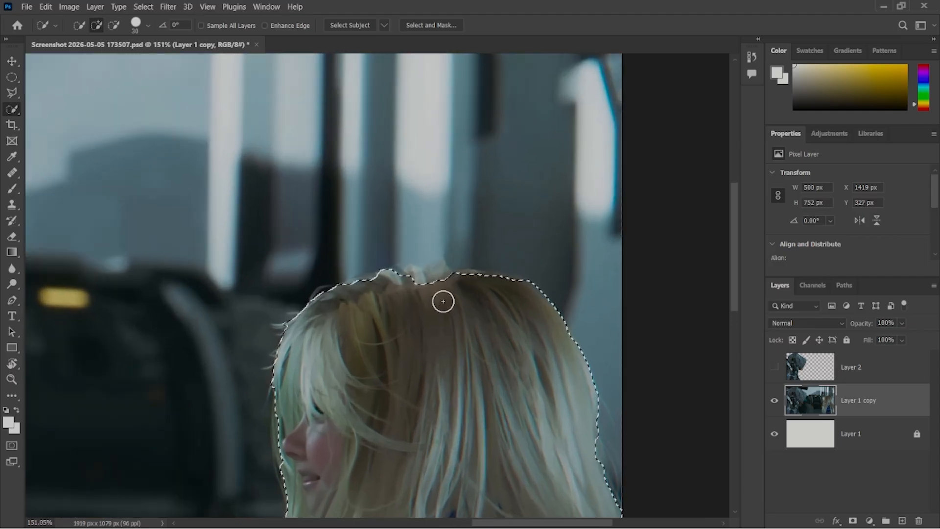
drag(431, 320, 429, 326)
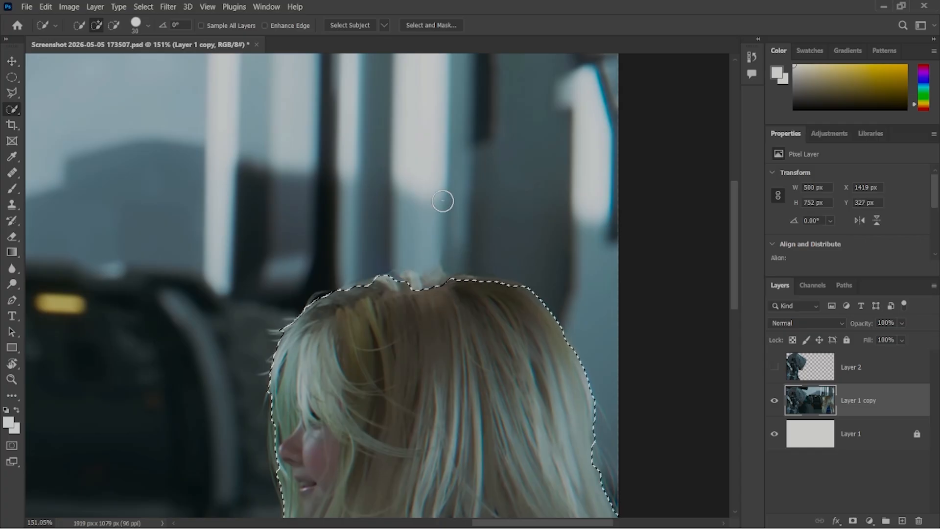
scroll(419, 282, up, 2)
drag(417, 295, 412, 317)
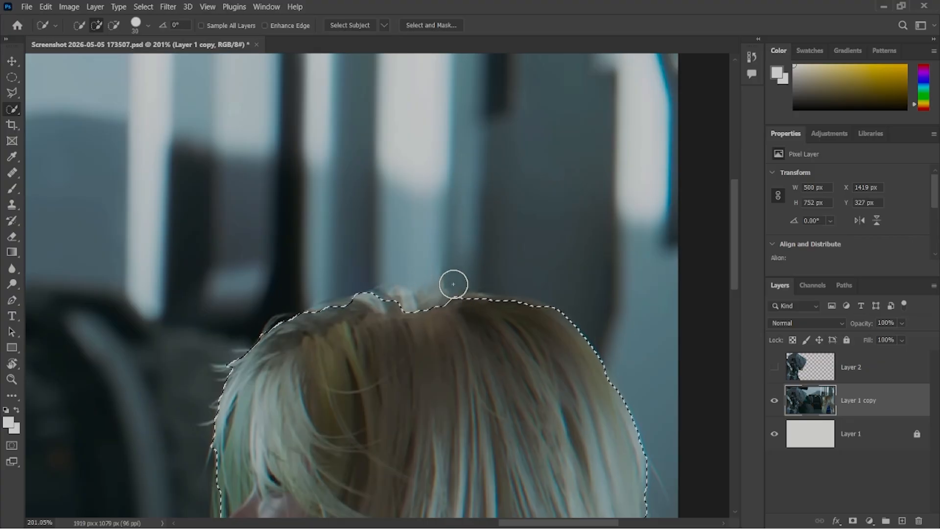
Step: Try to add the light tuft above the woman's parting with Quick Selection strokes, and restore the previous selection
click(11, 94)
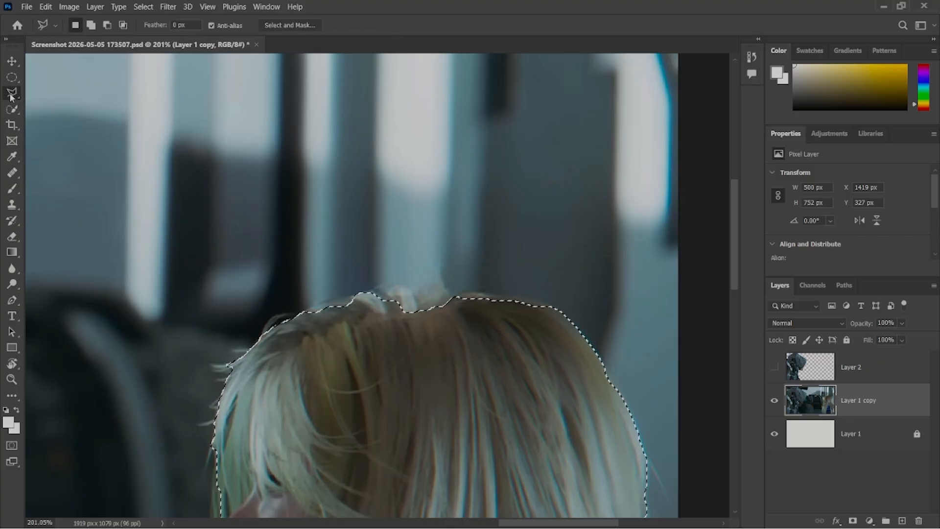
right_click(12, 95)
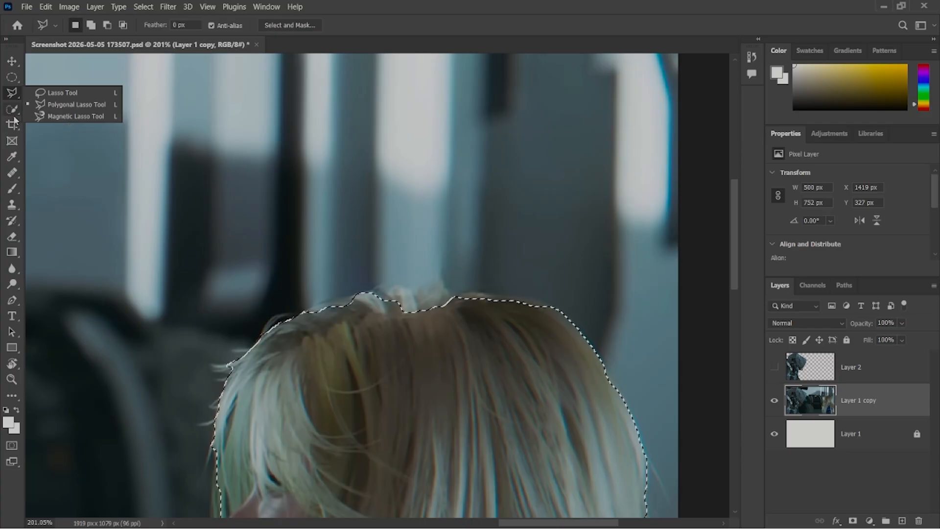
click(12, 109)
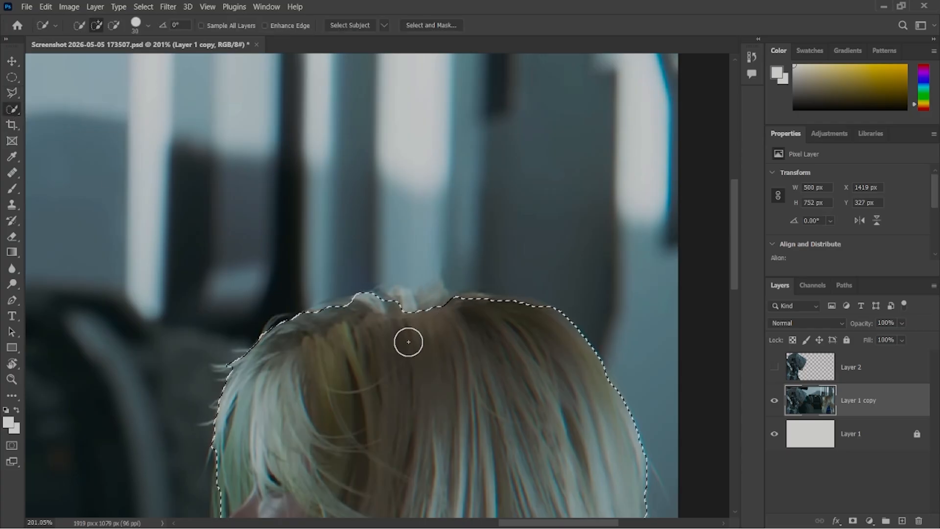
drag(426, 327, 399, 294)
scroll(422, 302, down, 3)
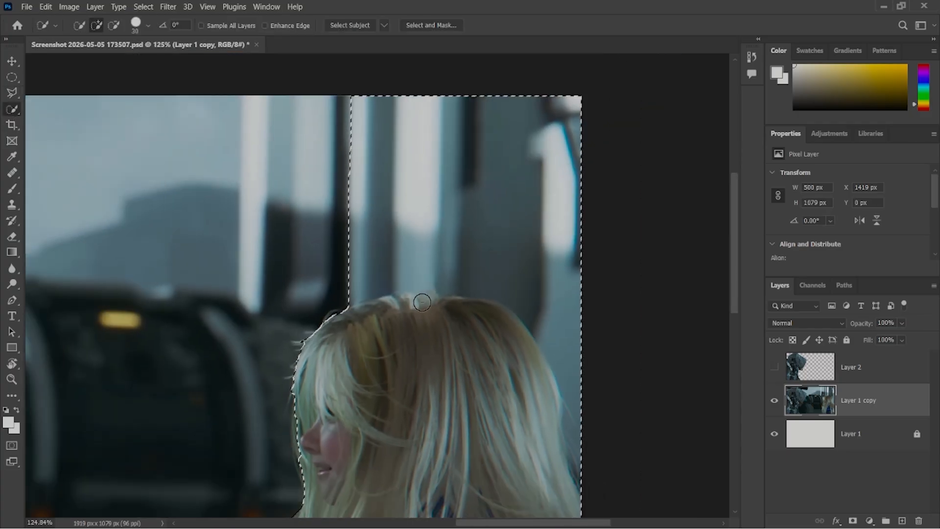
alt+click(417, 300)
drag(424, 315, 411, 292)
key(ctrl+z)
scroll(393, 320, up, 2)
scroll(395, 321, up, 1)
Step: Try to outline the light tuft at the crown with the Polygonal Lasso Tool, and restore the selection of the woman
click(12, 93)
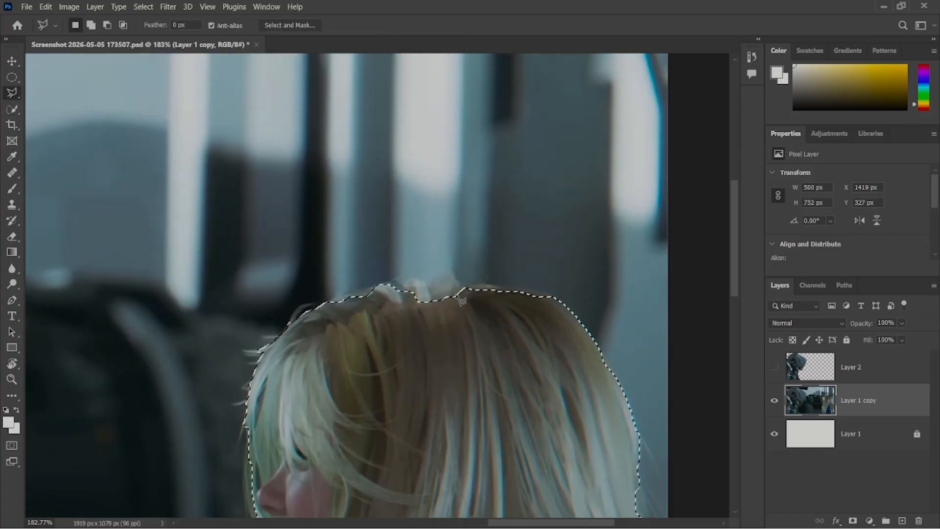
scroll(465, 297, up, 3)
click(391, 283)
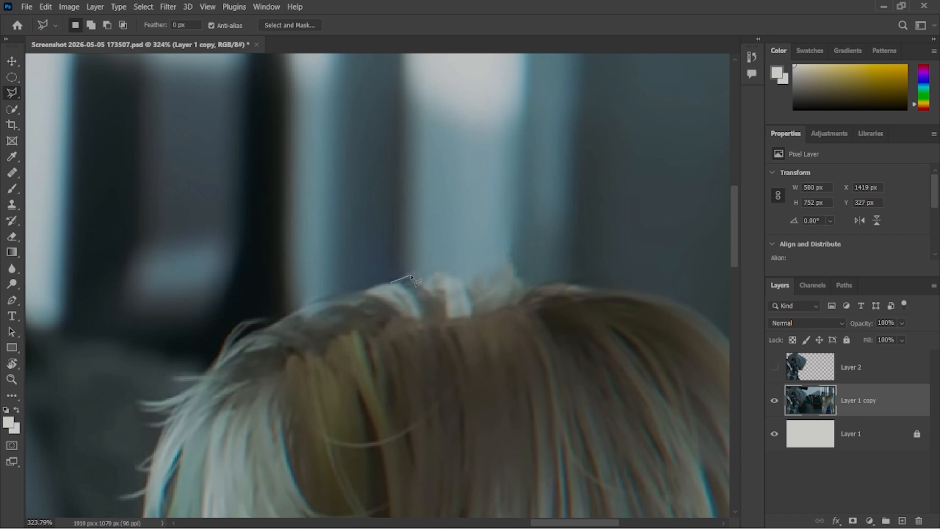
double_click(396, 306)
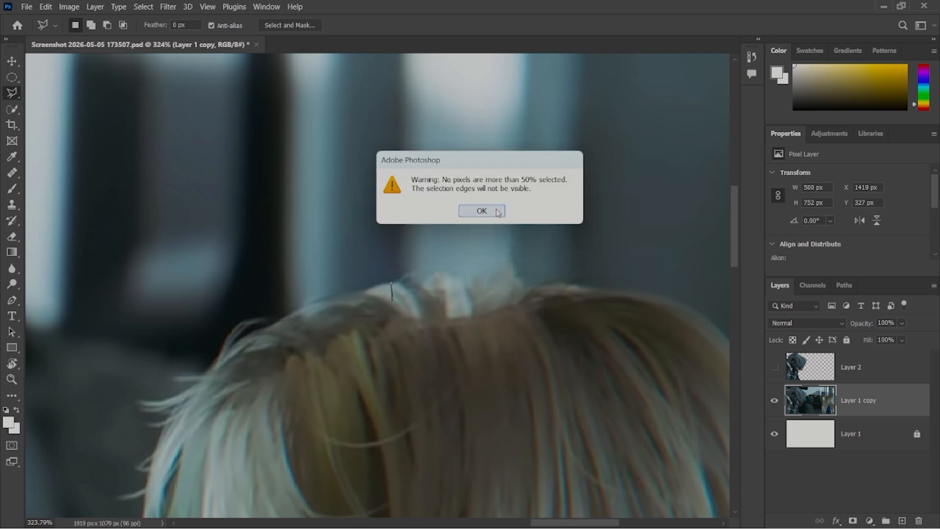
click(480, 212)
click(12, 109)
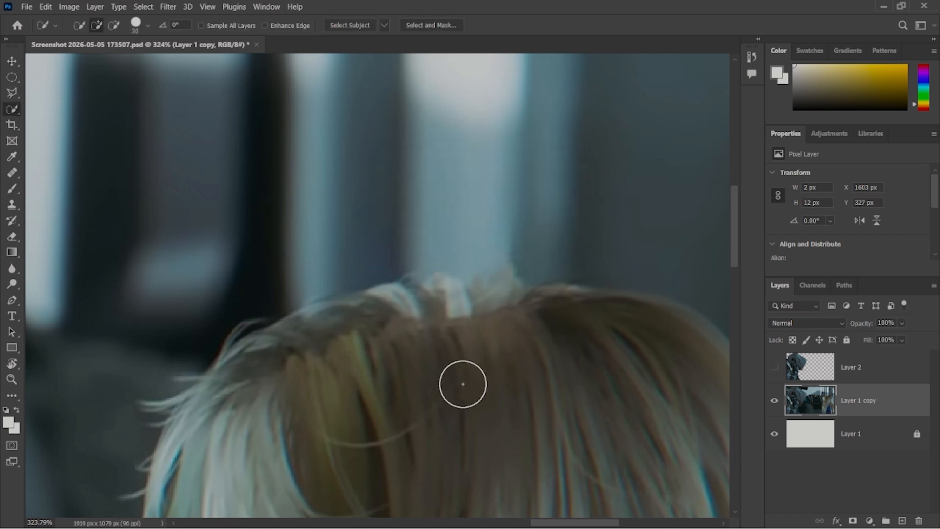
scroll(463, 384, down, 4)
click(464, 386)
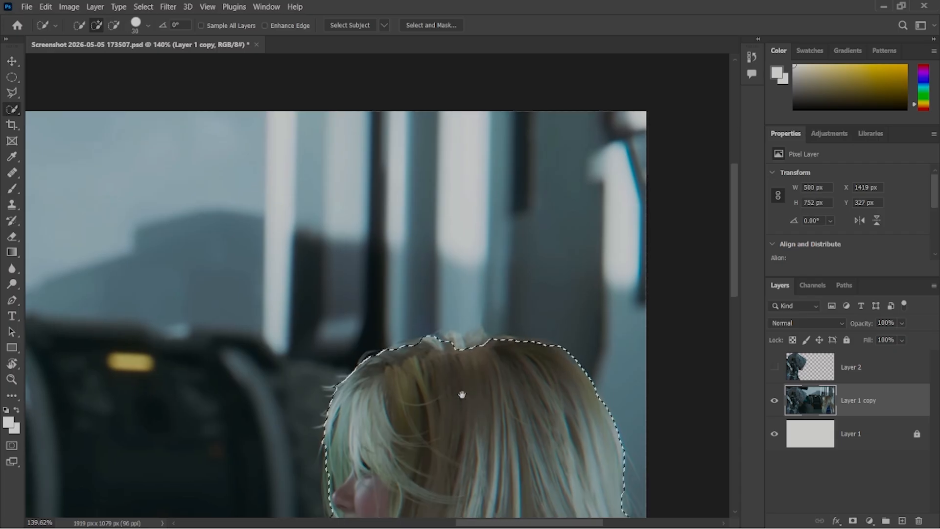
Step: Examine the selection edge closely around the fine hair strands at the front, crown and back of the woman's head
scroll(405, 274, up, 4)
scroll(272, 335, up, 5)
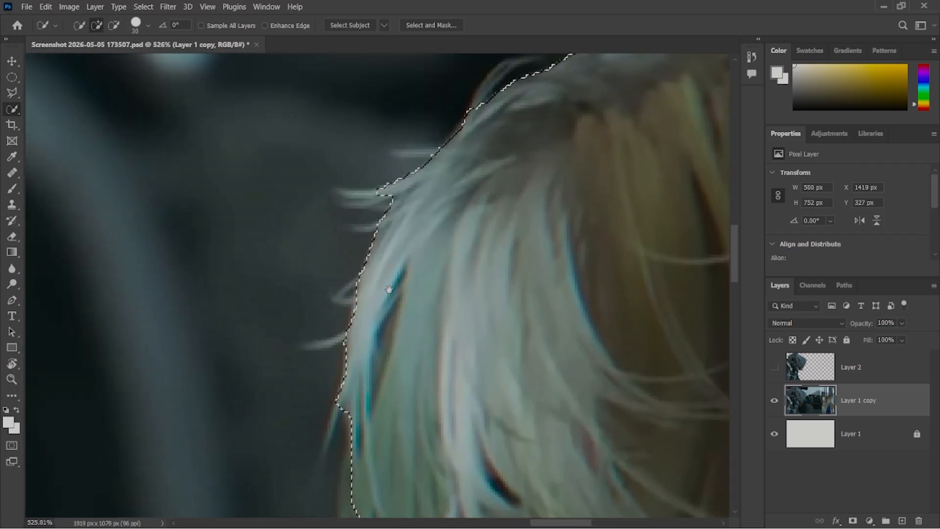
drag(389, 288, 406, 332)
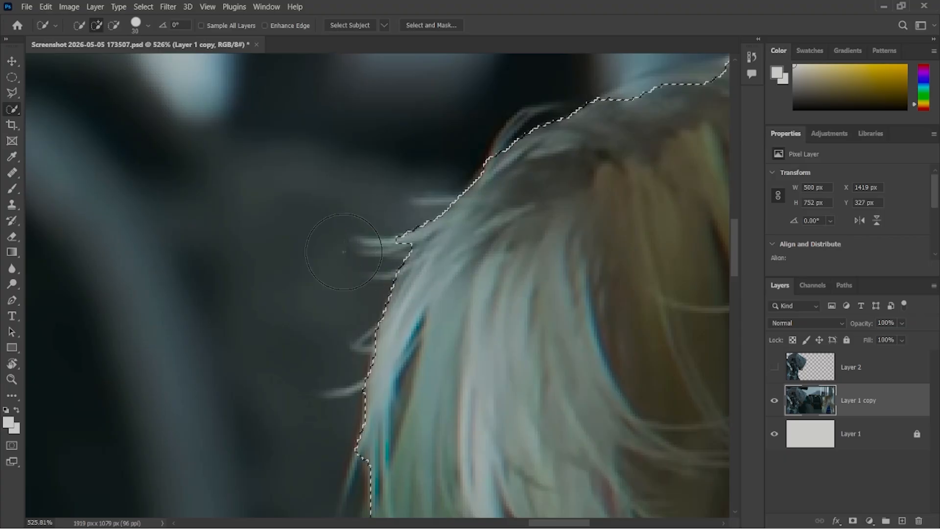
drag(514, 249, 455, 300)
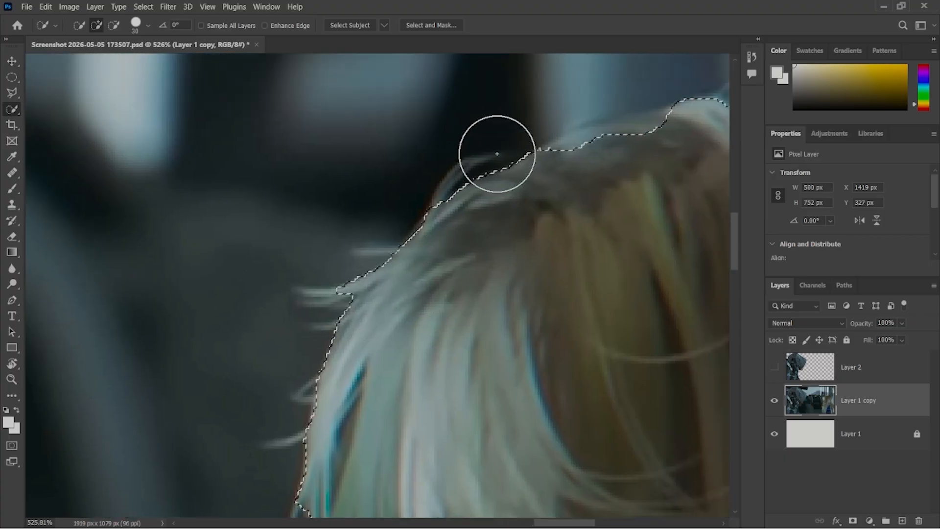
drag(629, 273, 352, 379)
drag(523, 310, 368, 396)
drag(583, 466, 309, 63)
drag(594, 302, 629, 415)
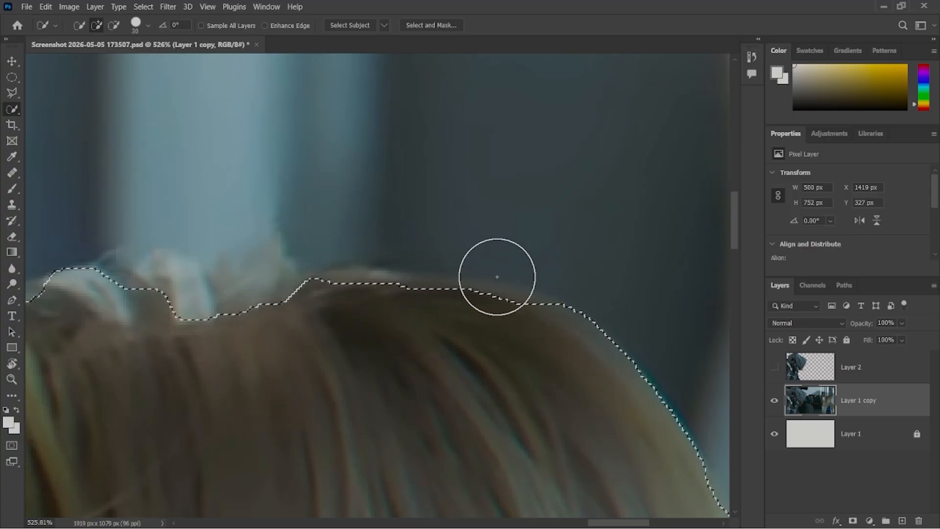
drag(447, 357, 531, 270)
drag(482, 399, 484, 261)
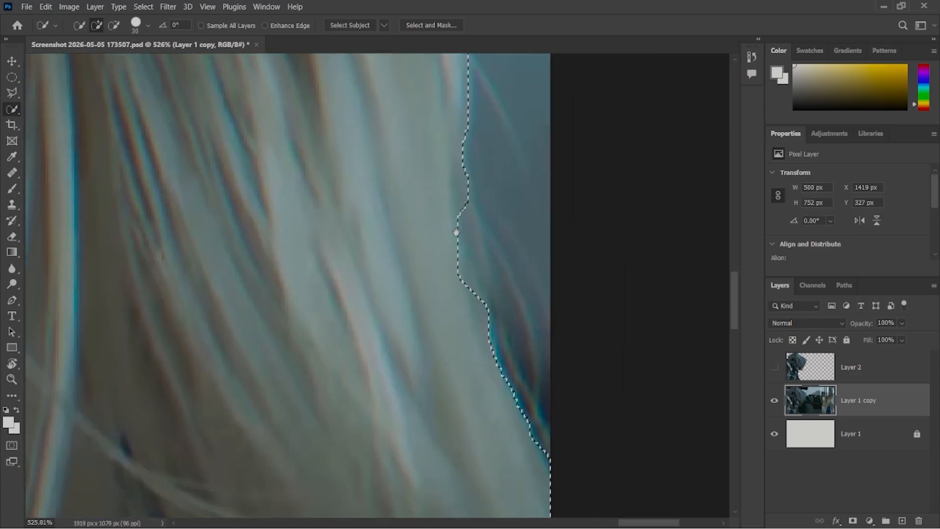
drag(545, 388, 431, 284)
Step: Examine the selection edge along the front of the woman's long hair, from the jacket's lower edge up to her face
scroll(430, 284, down, 5)
scroll(426, 279, up, 3)
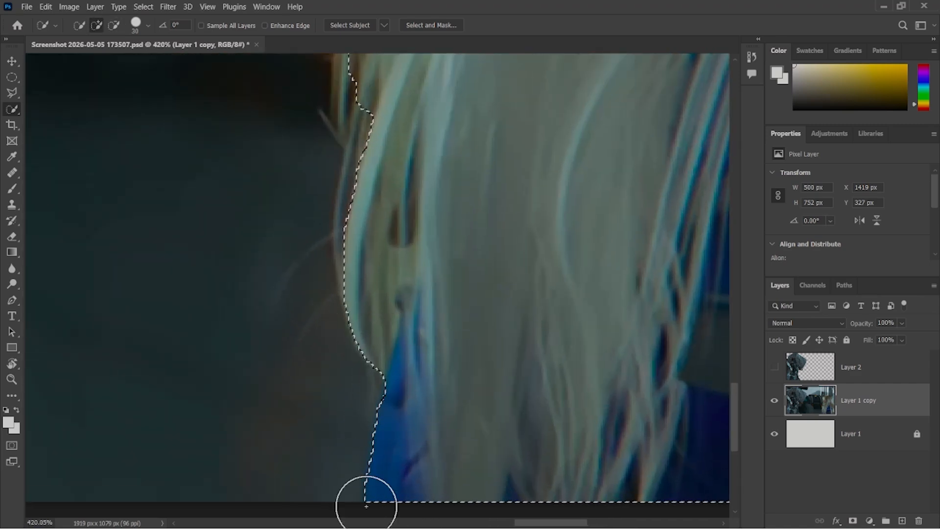
scroll(424, 371, up, 2)
mouse_move(424, 371)
mouse_down()
mouse_move(412, 409)
mouse_move(426, 386)
mouse_up()
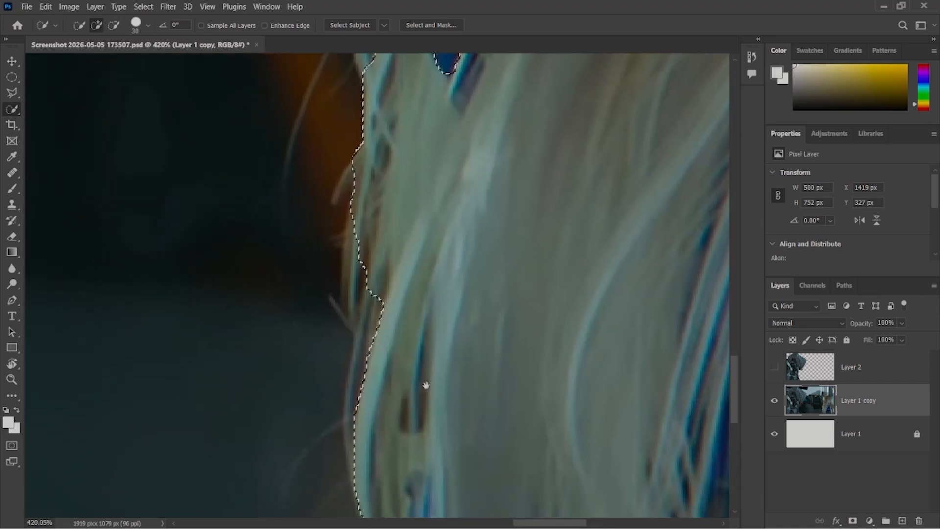
scroll(400, 285, up, 5)
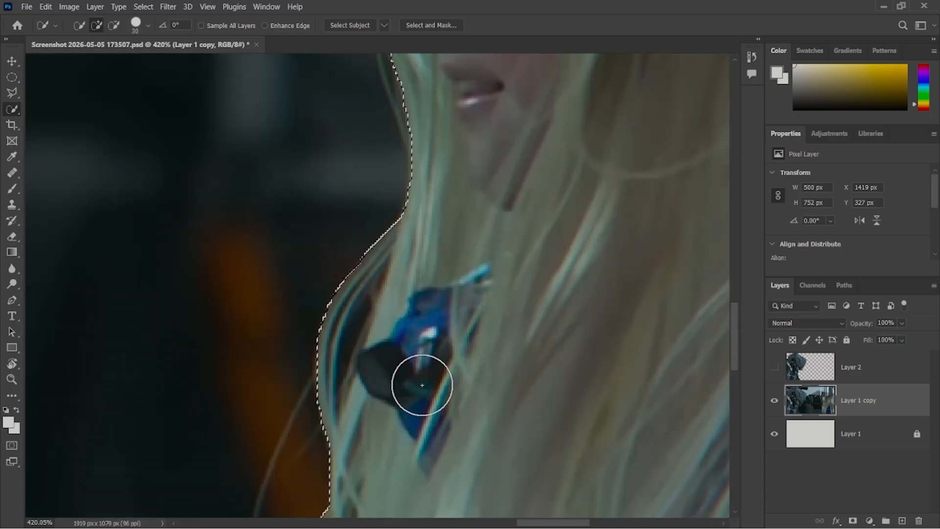
scroll(374, 385, up, 1)
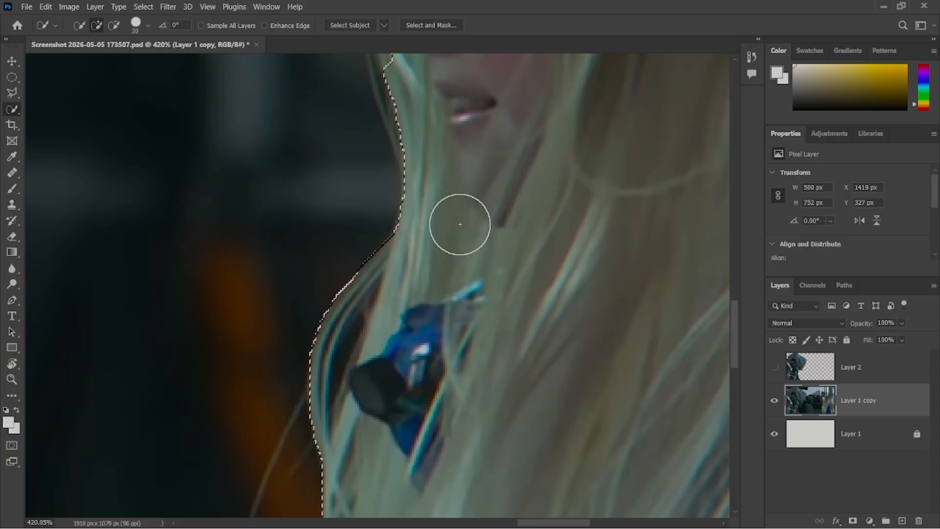
drag(457, 223, 438, 383)
scroll(438, 383, down, 8)
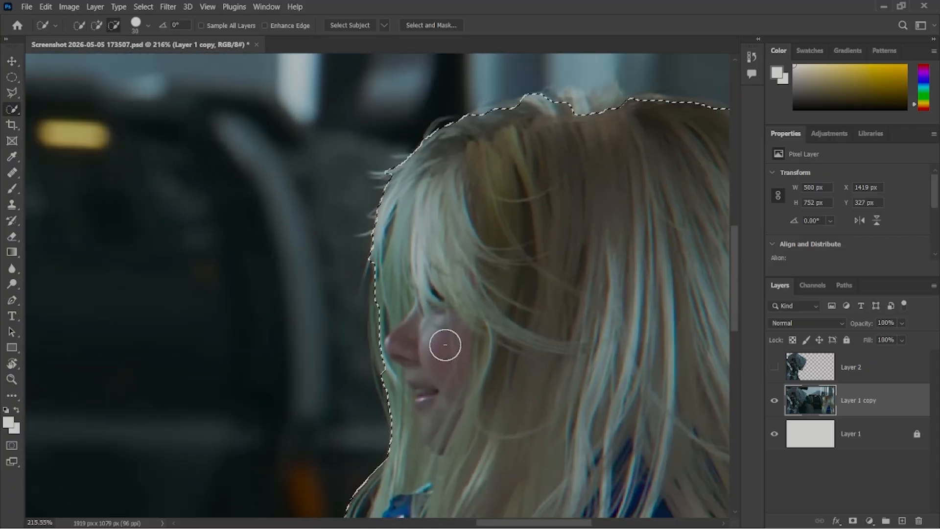
Step: Copy the selected woman from Layer 1 copy to a new layer and hide Layer 1 copy
scroll(445, 348, down, 3)
scroll(441, 335, down, 1)
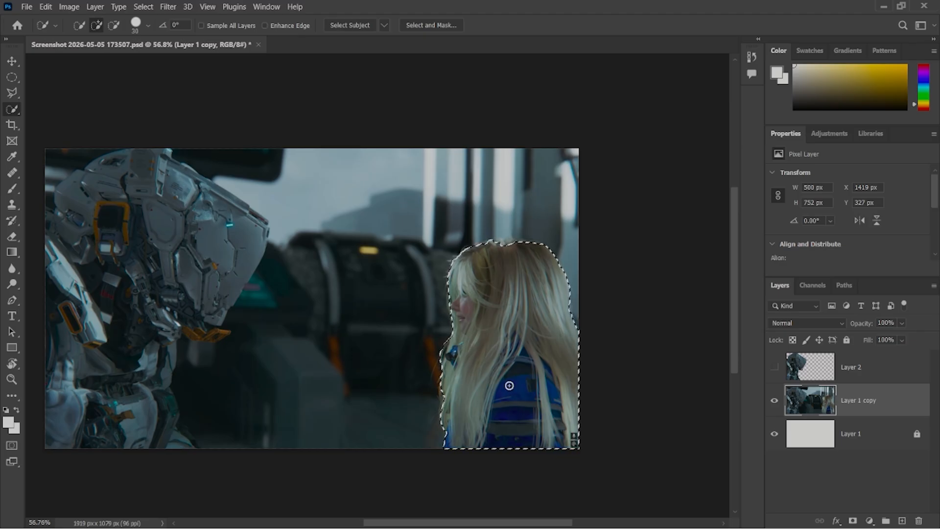
key(ctrl+j)
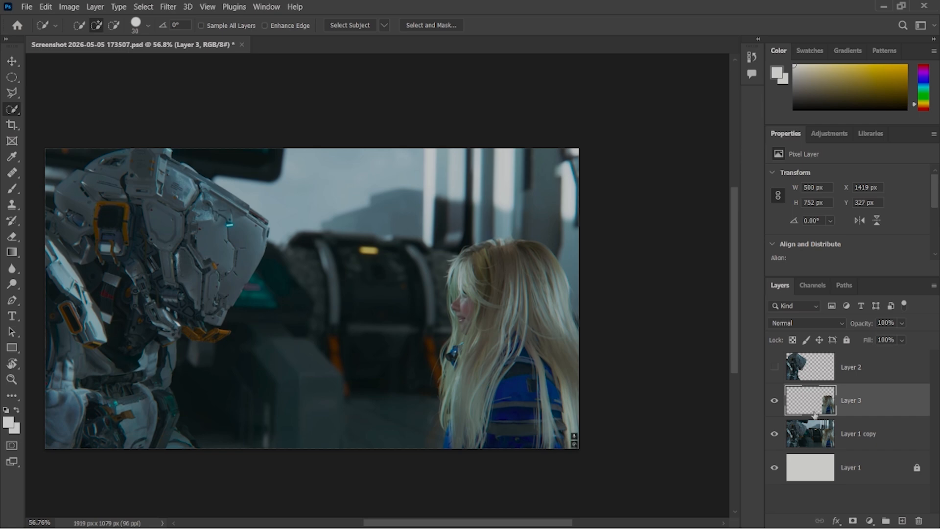
click(773, 434)
Step: Inspect the woman's cutout on Layer 3 against the plain background, checking the edges of her hair, face and jacket
scroll(475, 358, up, 6)
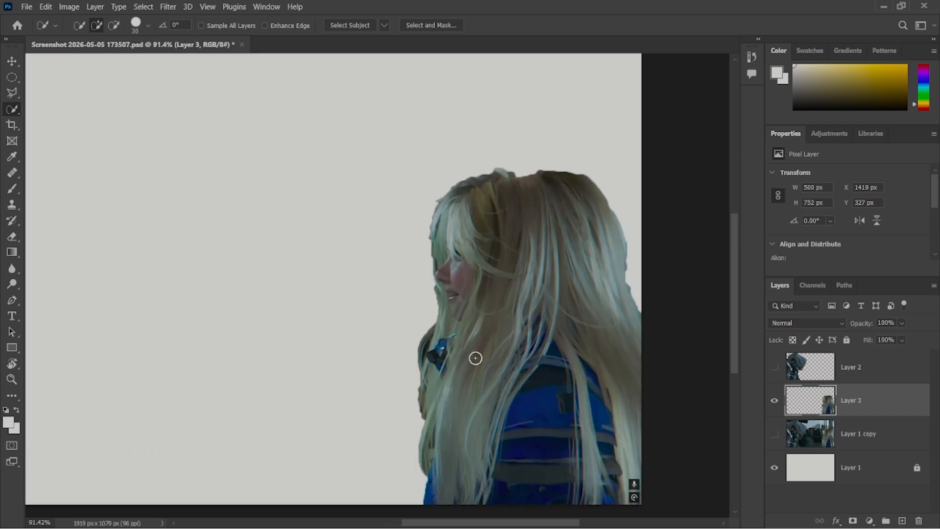
drag(522, 245, 492, 368)
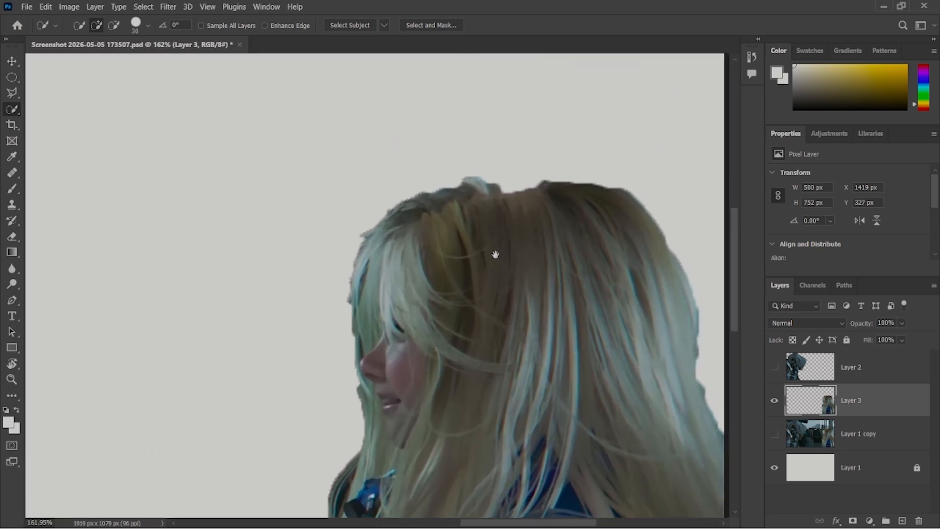
scroll(491, 211, up, 4)
drag(560, 325, 398, 284)
drag(473, 417, 524, 333)
drag(441, 415, 570, 329)
scroll(480, 406, down, 2)
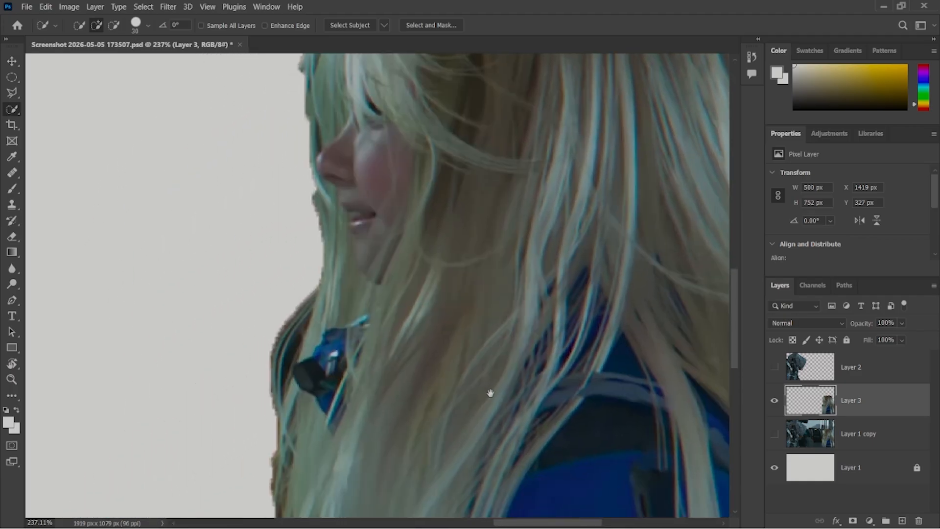
scroll(471, 396, down, 4)
scroll(431, 431, down, 1)
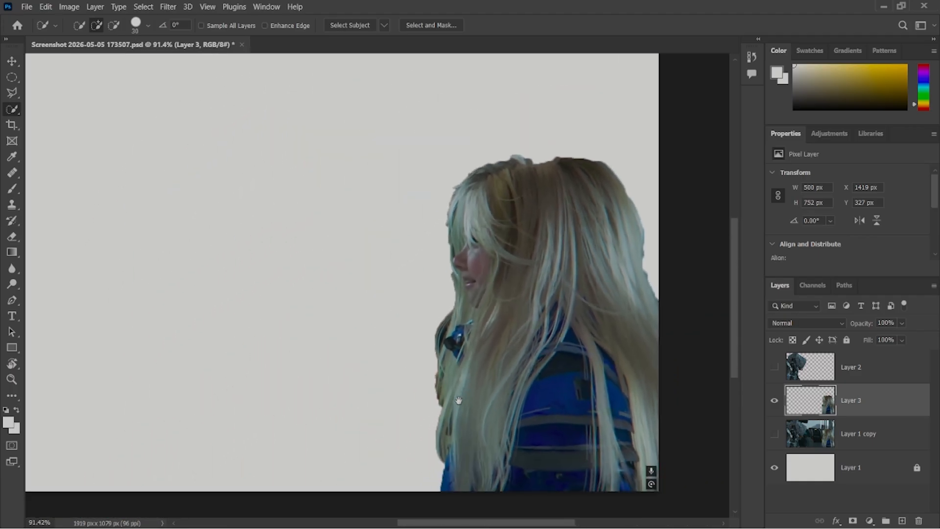
scroll(460, 399, down, 1)
drag(453, 359, 508, 374)
scroll(535, 357, down, 1)
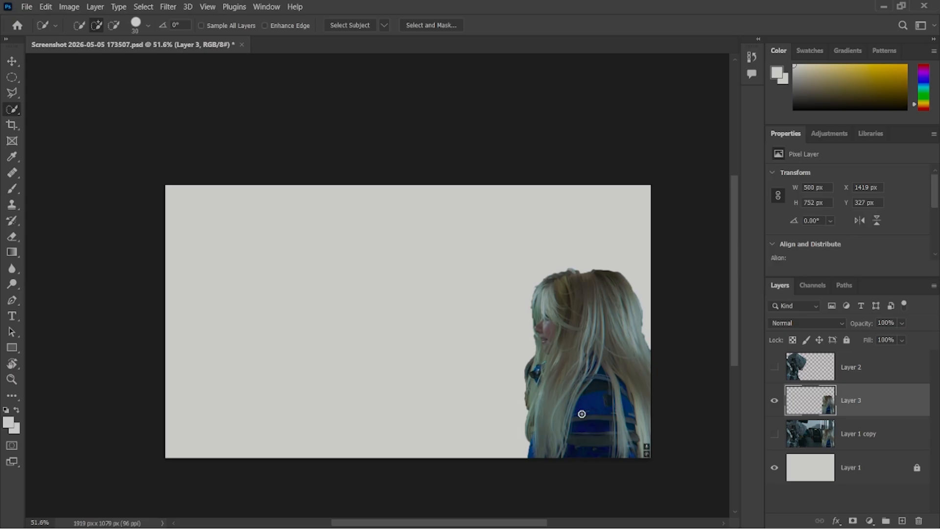
Step: Show Layer 1 copy again and hide Layer 3
click(774, 433)
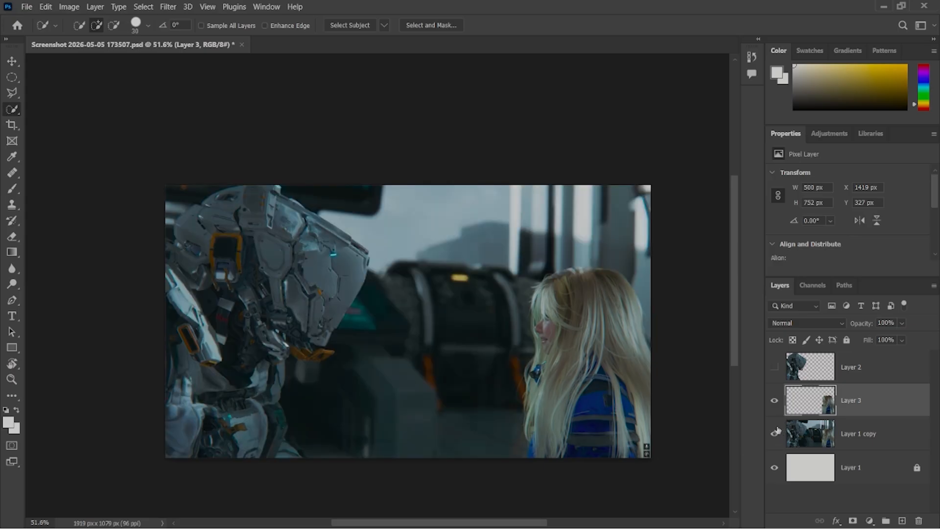
click(775, 400)
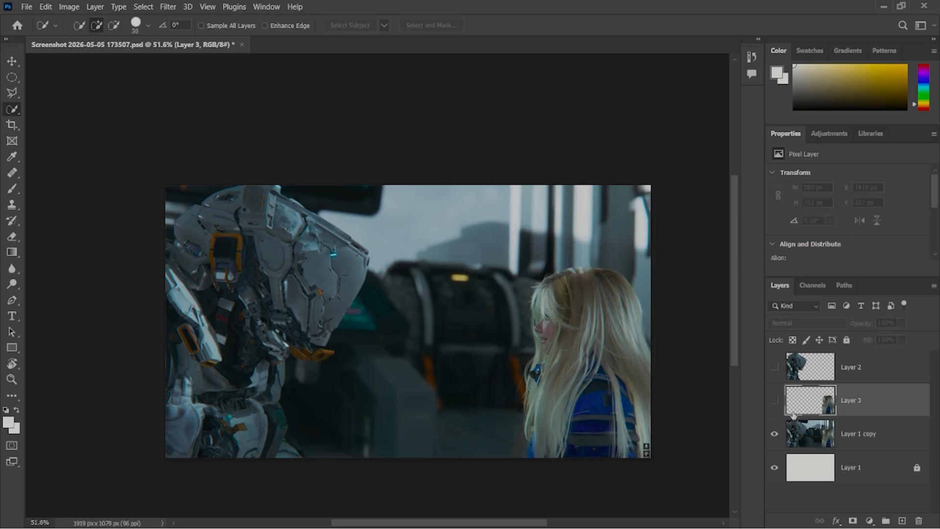
Step: Switch from the Quick Selection Tool to the Magic Wand Tool
right_click(12, 111)
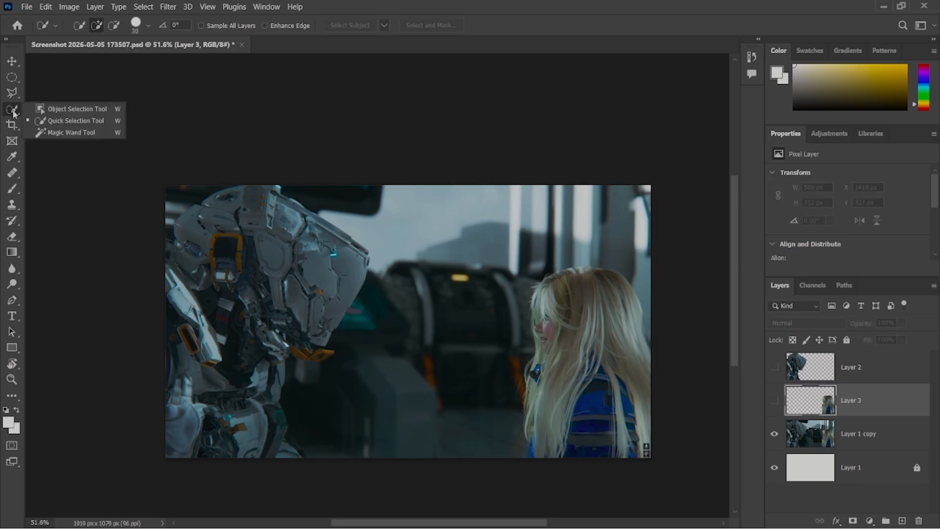
click(59, 133)
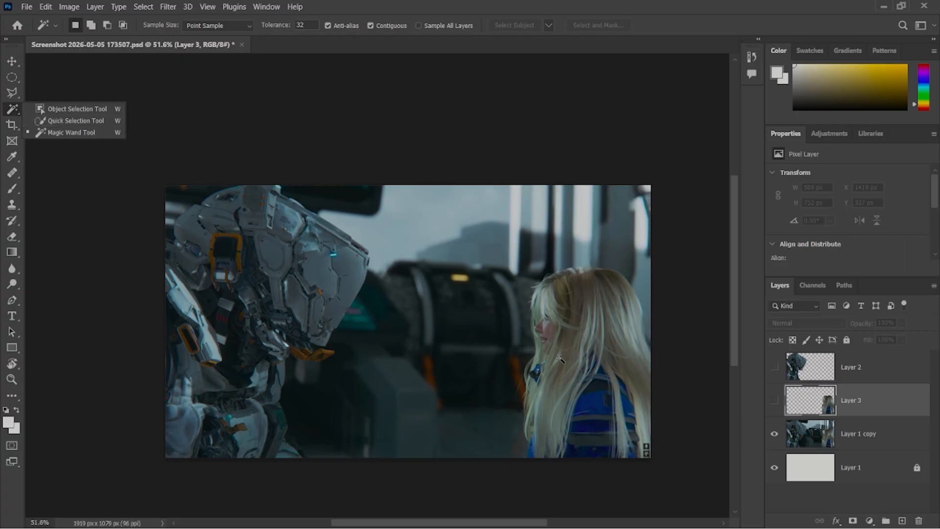
click(65, 136)
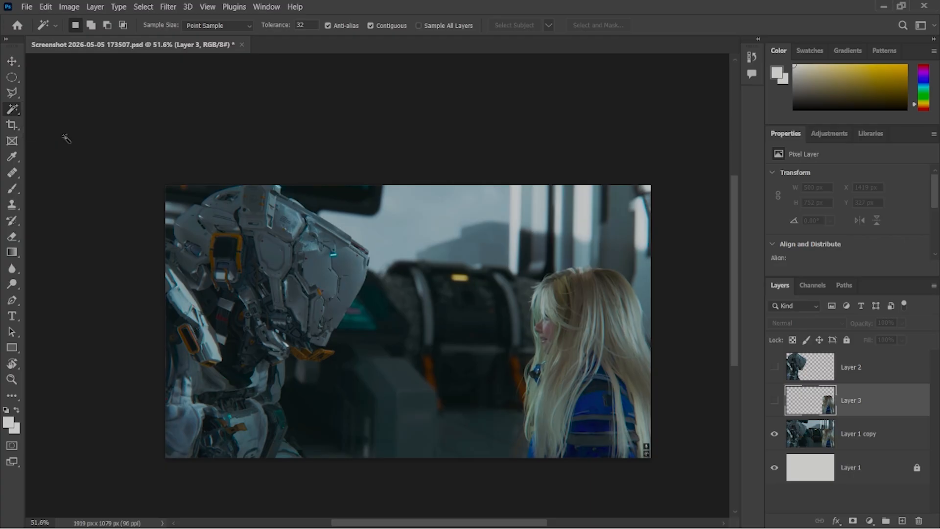
click(11, 124)
click(12, 110)
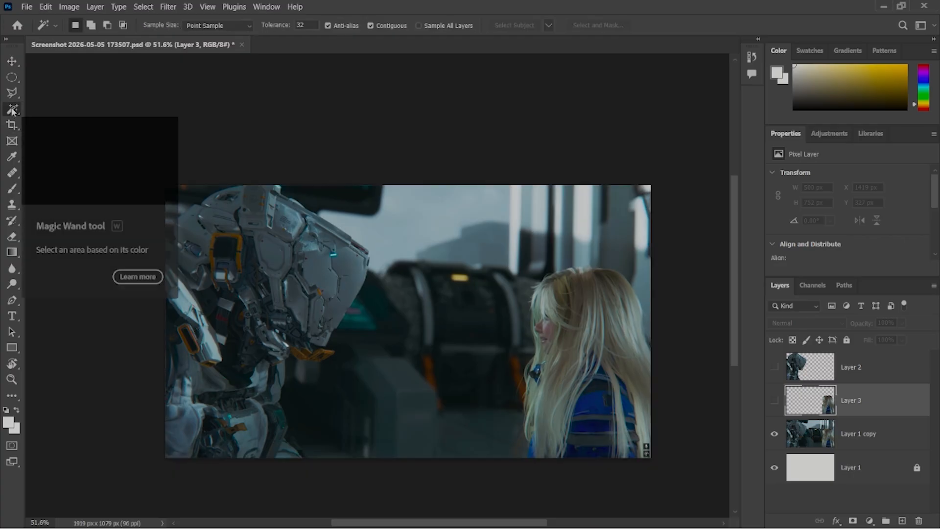
click(12, 110)
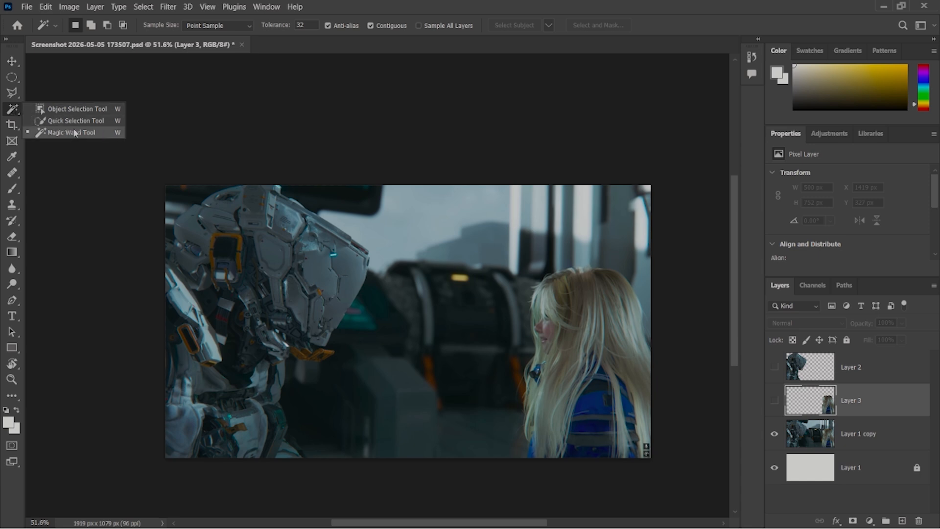
click(98, 132)
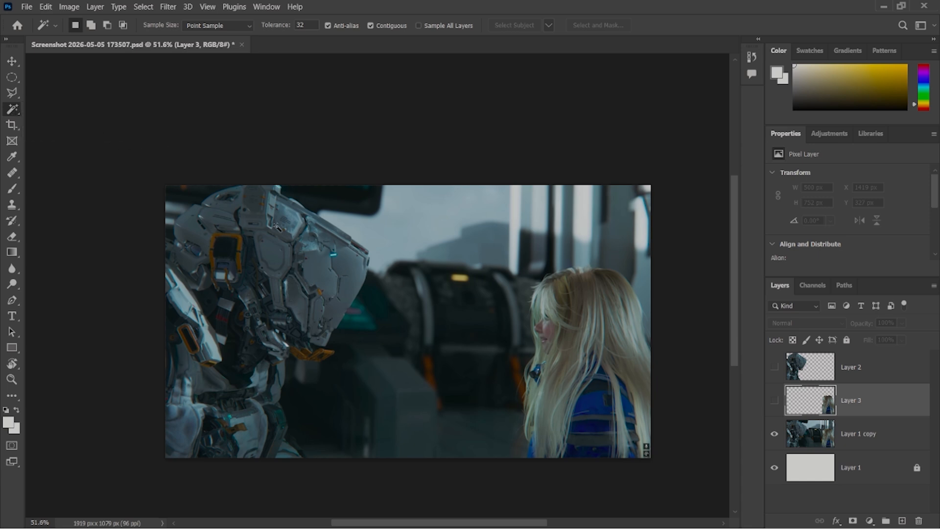
scroll(343, 321, up, 2)
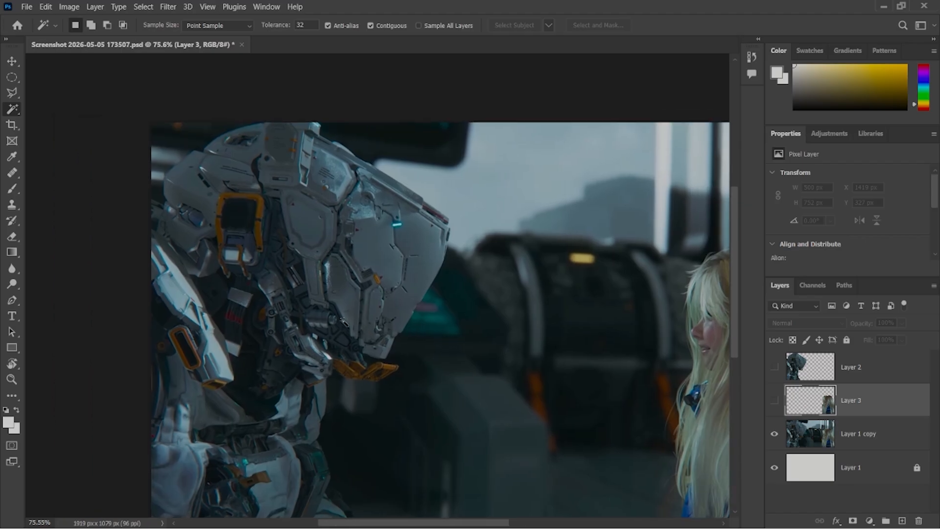
scroll(291, 312, up, 1)
drag(262, 321, 381, 330)
scroll(377, 303, down, 2)
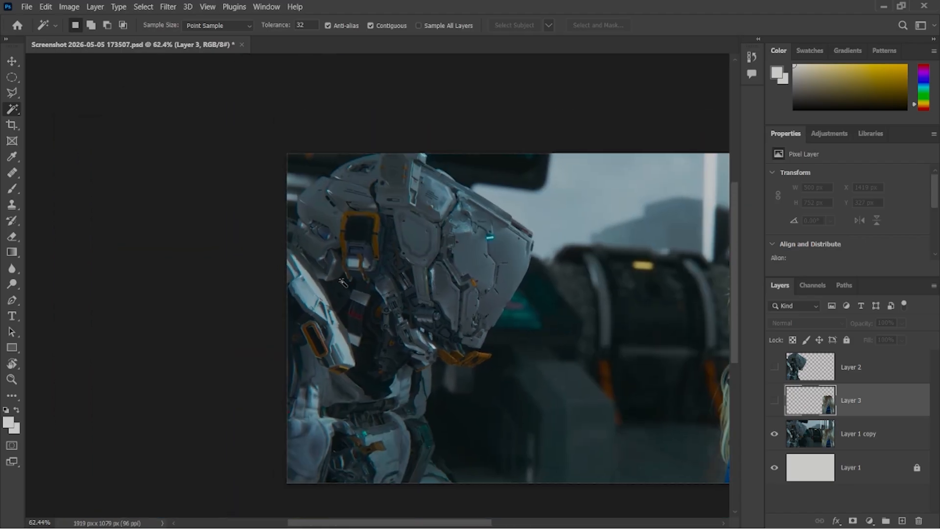
click(349, 270)
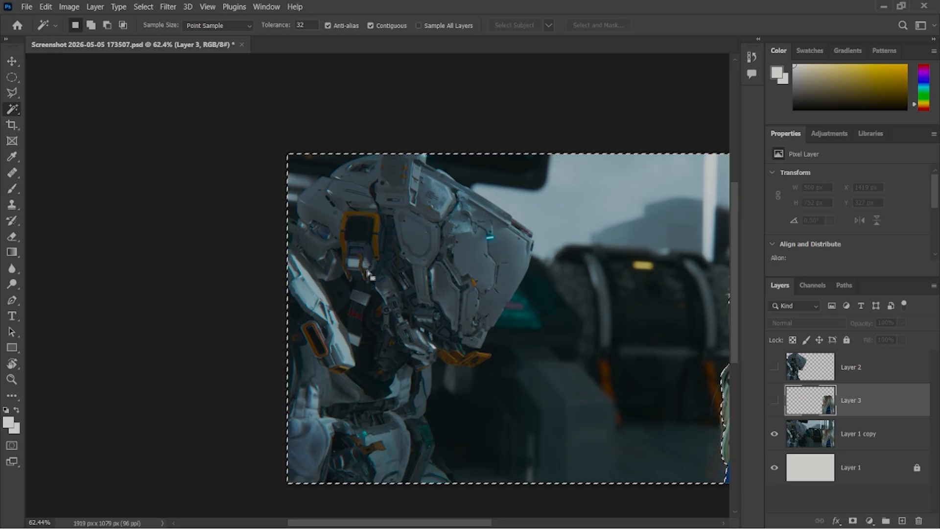
key(ctrl+d)
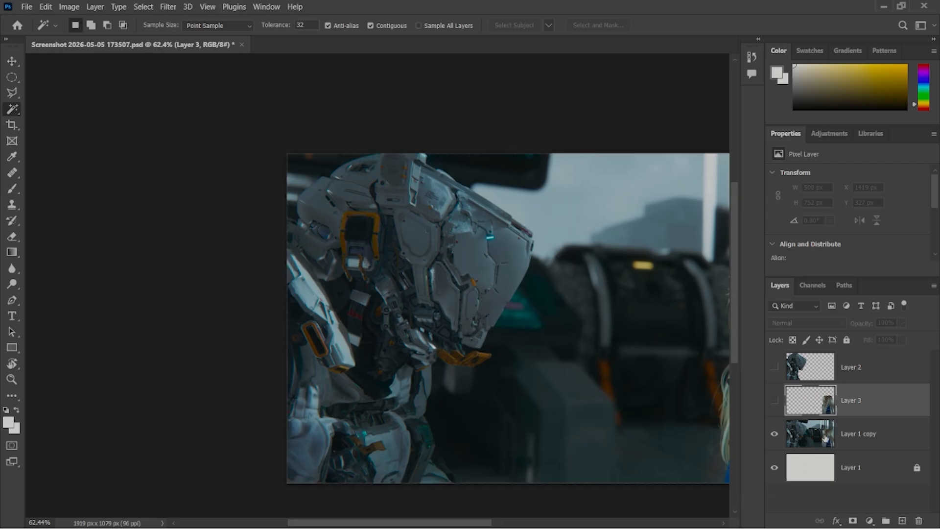
Step: Make Layer 1 copy the active layer
click(825, 438)
drag(489, 413, 429, 427)
scroll(370, 410, up, 2)
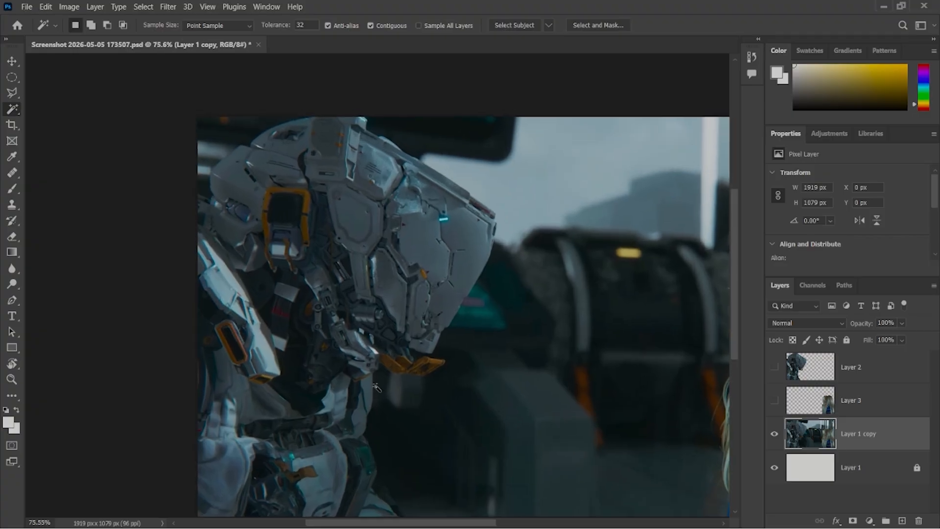
Step: Try selecting the dark and grey parts of the robot's torso with the Magic Wand at tolerance 32, and clear the selection
click(307, 234)
click(280, 250)
click(340, 289)
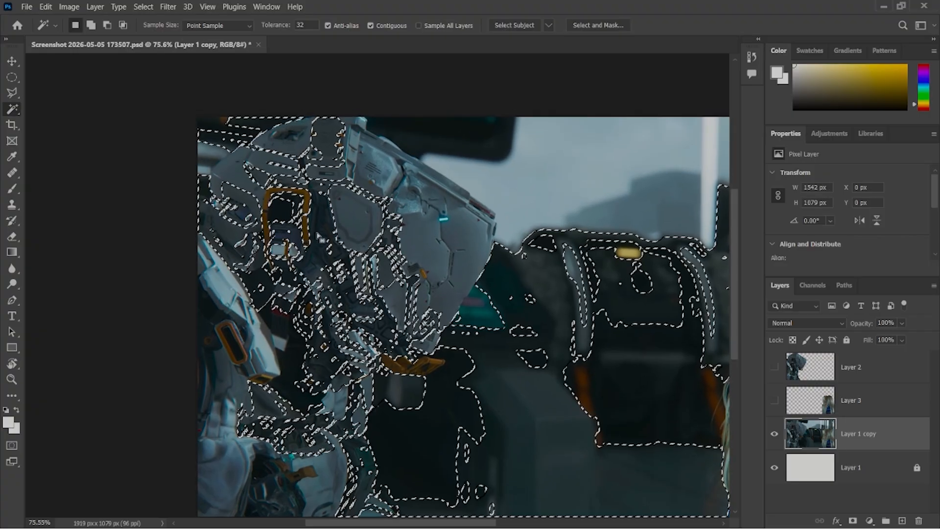
key(ctrl+d)
scroll(341, 289, down, 3)
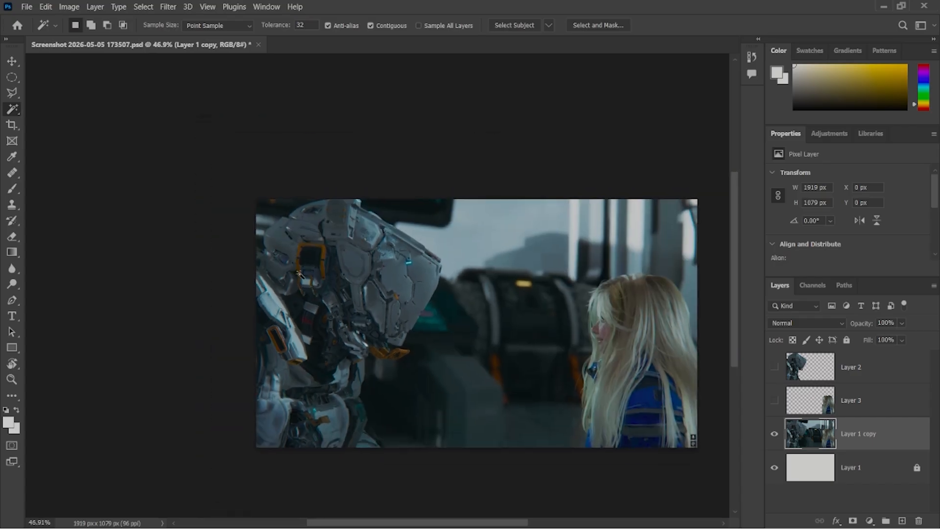
Step: Select the dark area beside the robot's orange-framed panel with the Magic Wand and examine the selection outline across the image
shift+click(299, 272)
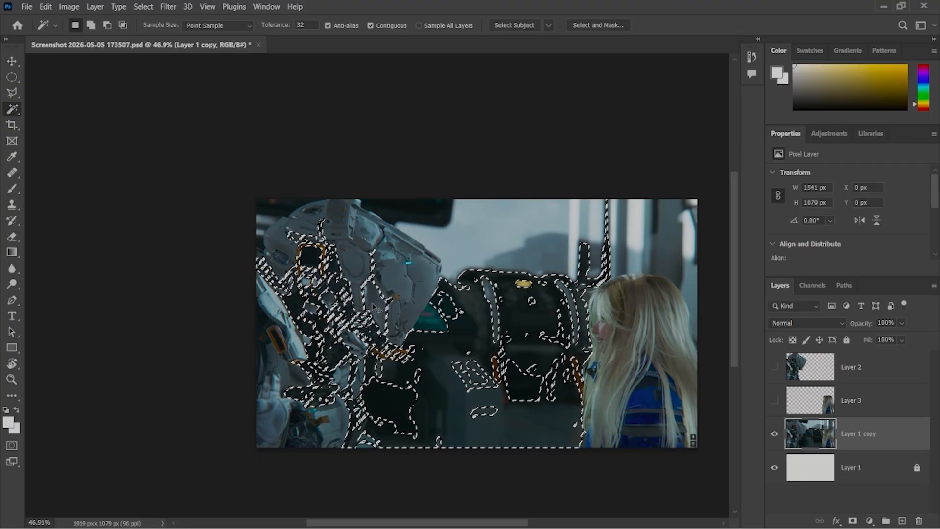
scroll(367, 306, up, 5)
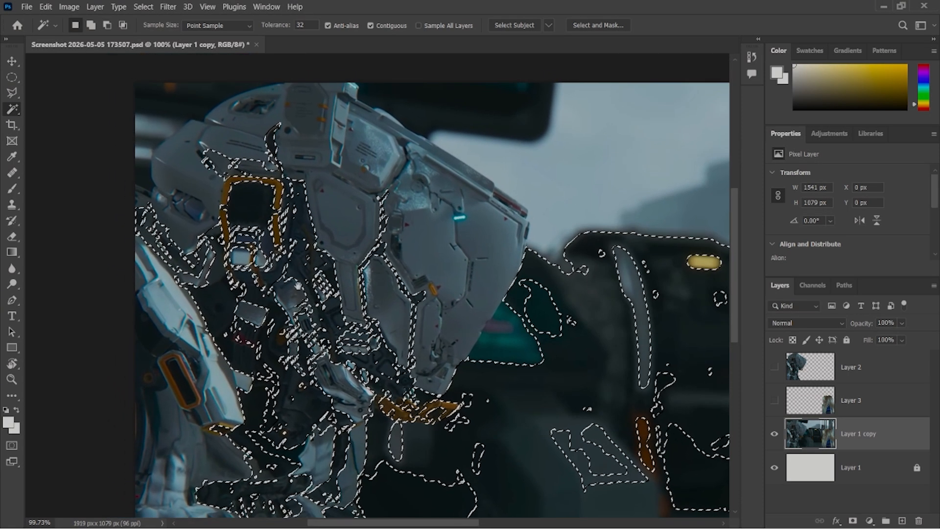
scroll(341, 376, up, 2)
scroll(341, 376, up, 2)
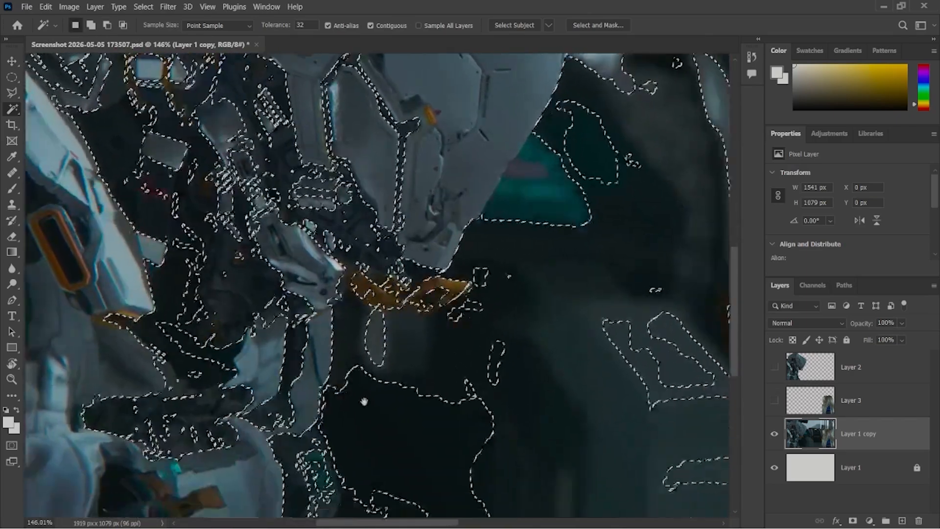
scroll(341, 376, right, 10)
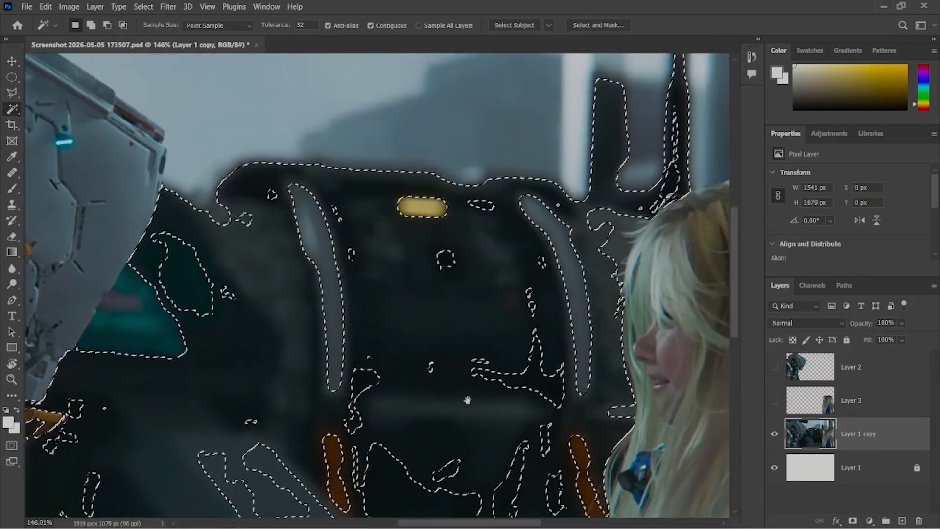
scroll(467, 400, down, 6)
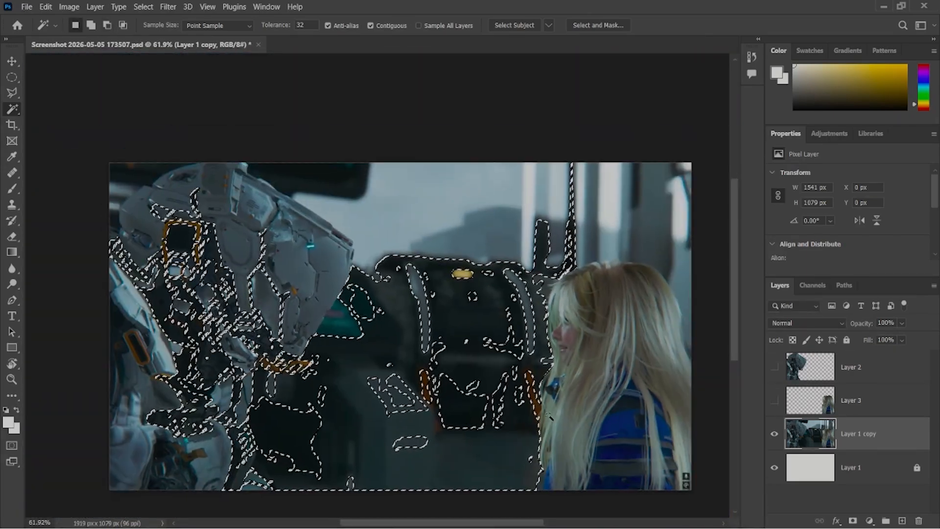
Step: Select the robot's grey head armour with the Magic Wand and add its waist, leg and arm areas, undoing unwanted additions
click(274, 206)
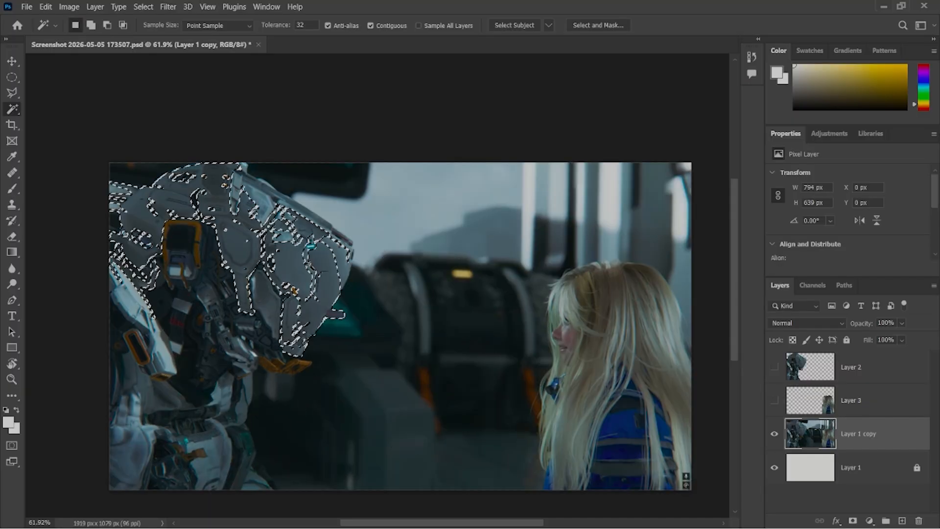
shift+click(222, 459)
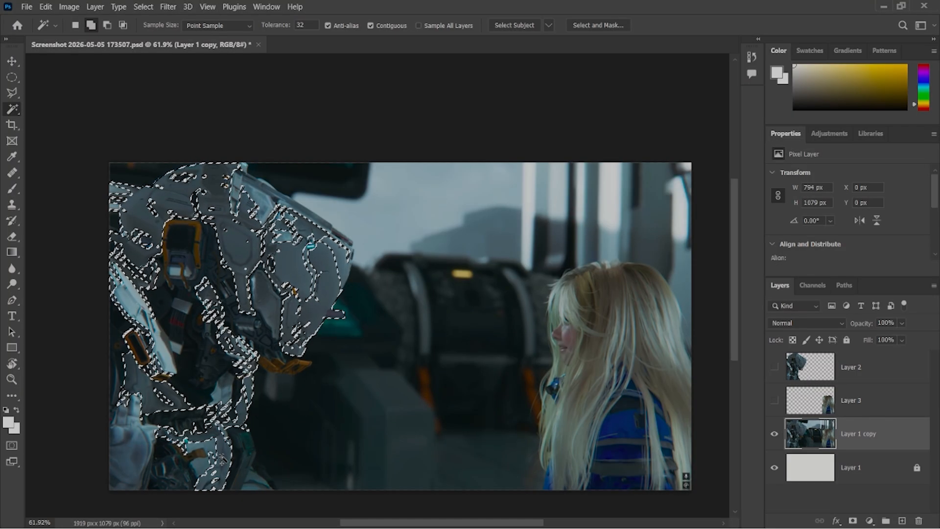
shift+click(133, 455)
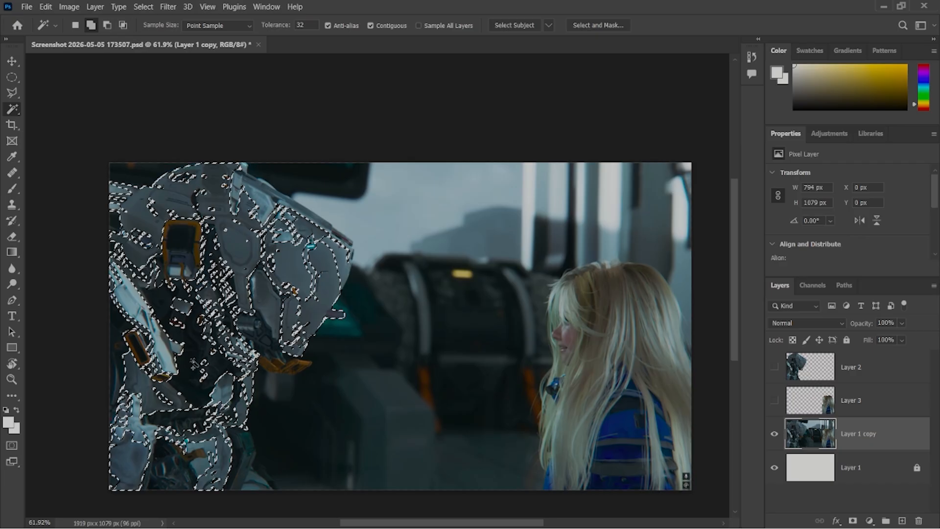
shift+click(189, 392)
key(ctrl+z)
shift+click(117, 347)
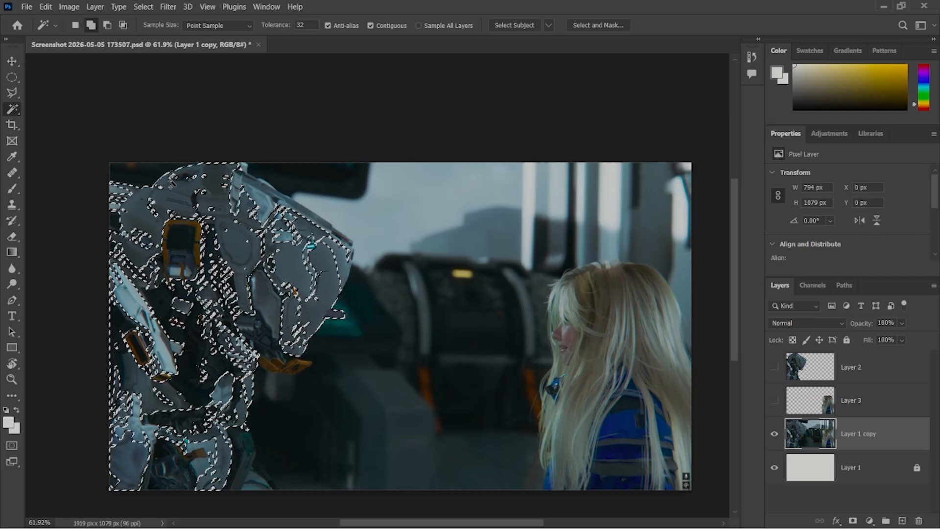
shift+click(113, 420)
key(ctrl+z)
Step: Try adding the dark area above the robot's waist to the selection, undo that addition and clear the whole selection
scroll(204, 394, up, 6)
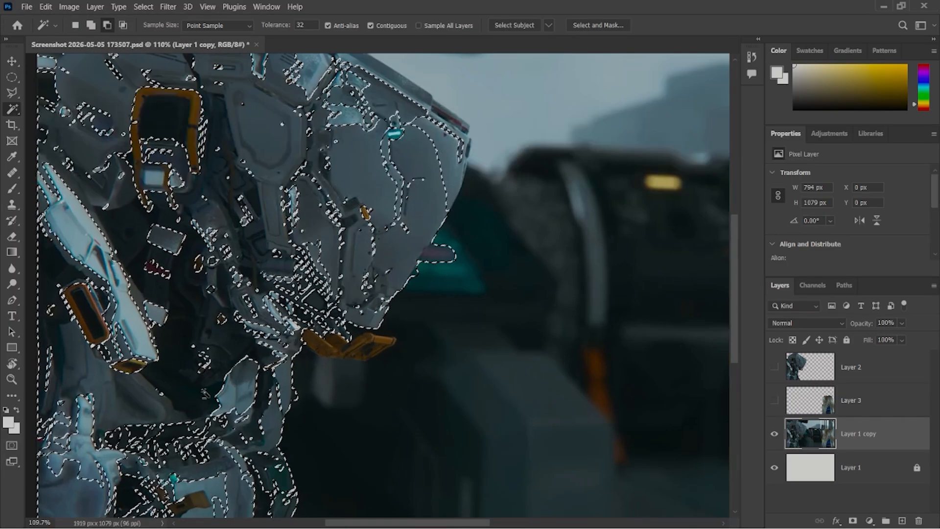
shift+click(211, 389)
scroll(456, 364, down, 5)
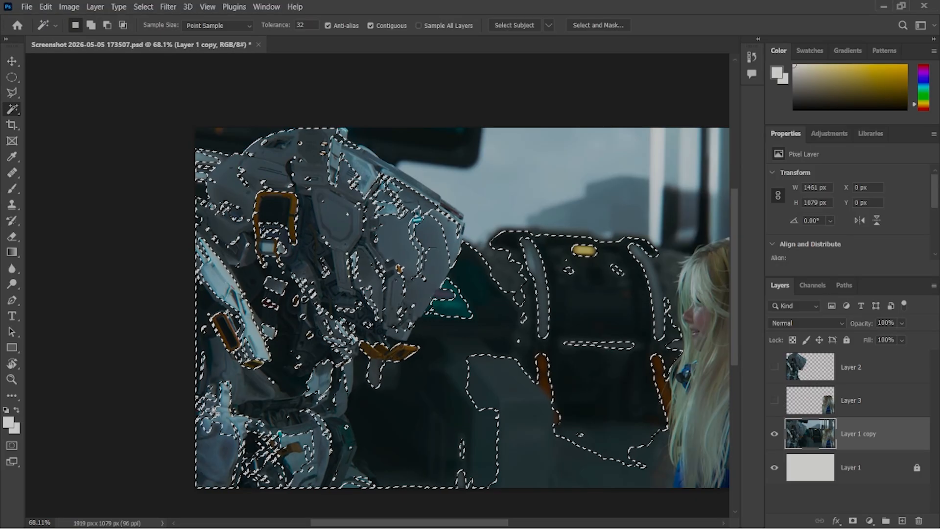
scroll(359, 390, up, 3)
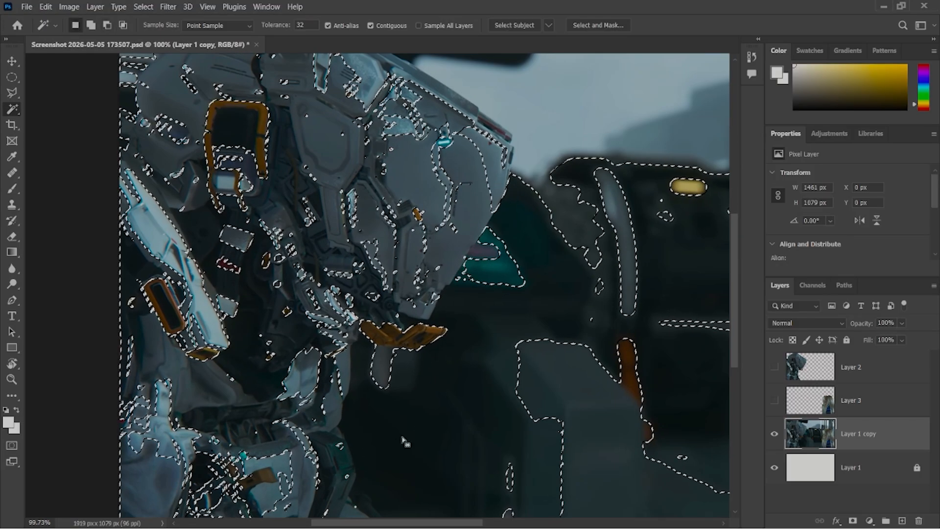
scroll(360, 390, down, 4)
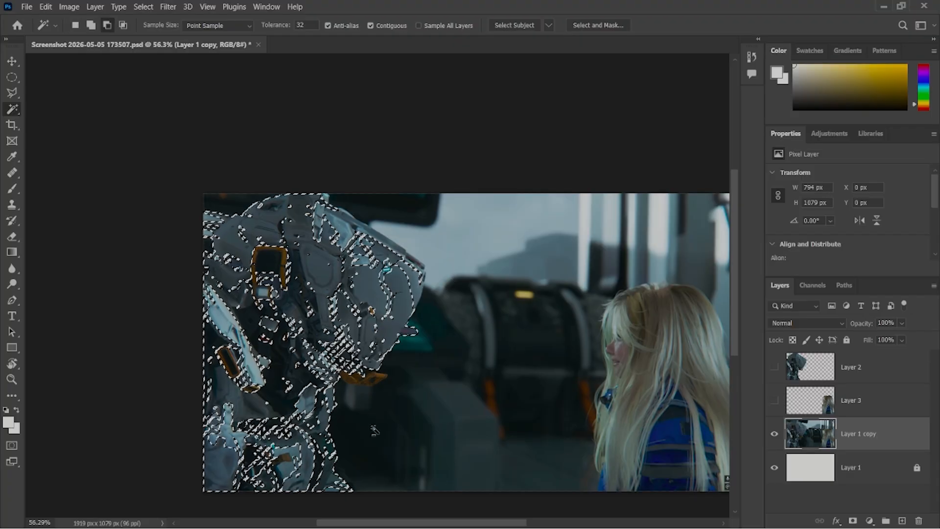
scroll(440, 426, up, 2)
drag(390, 416, 333, 447)
key(ctrl+d)
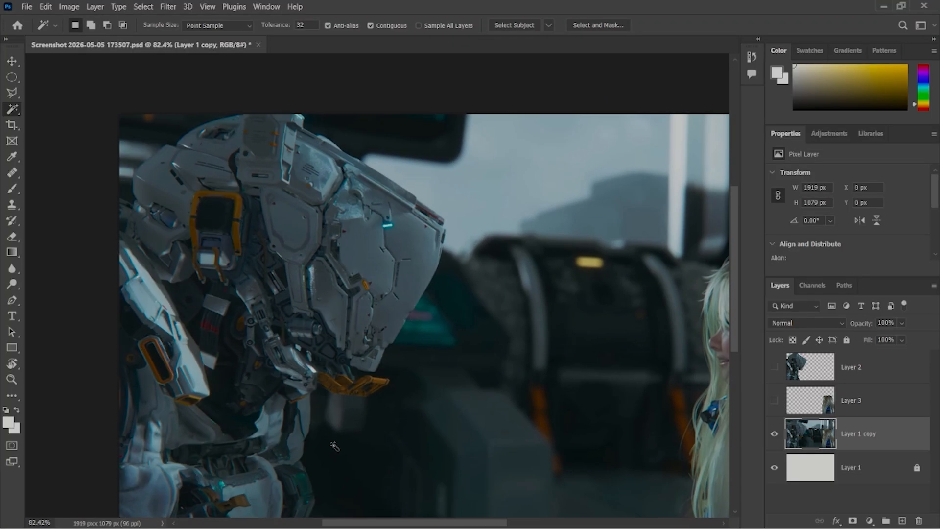
Step: Try selecting the woman with the Magic Wand by adding a hair strand, the blue jacket and her back hair, and deselect
scroll(338, 440, down, 3)
scroll(343, 431, right, 2)
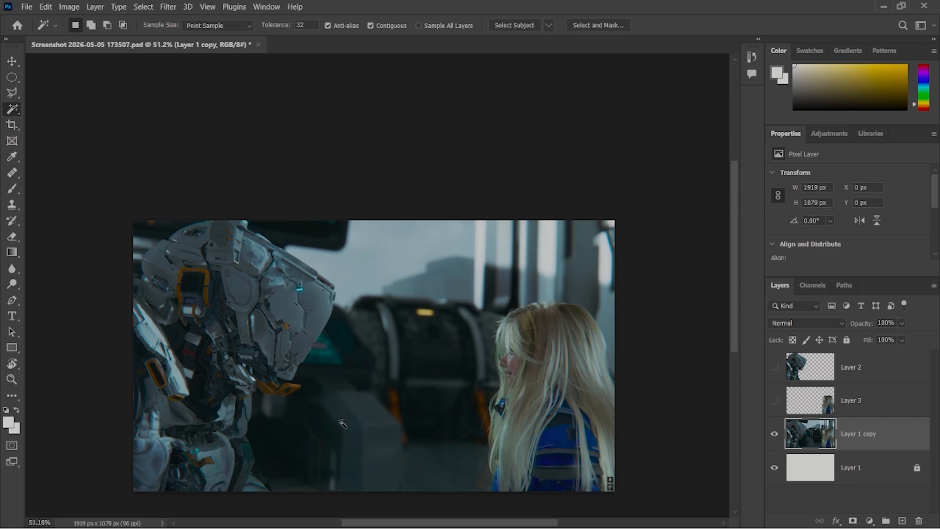
scroll(371, 428, up, 3)
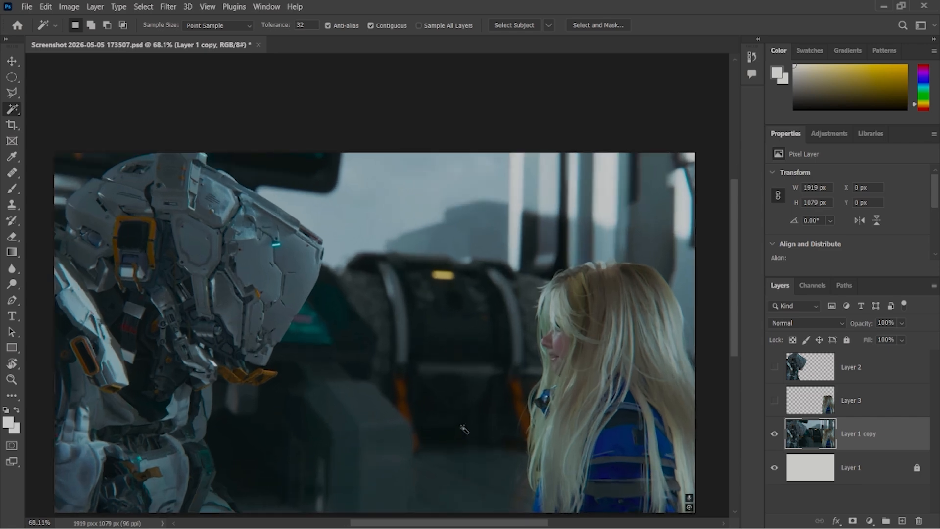
drag(573, 392, 487, 346)
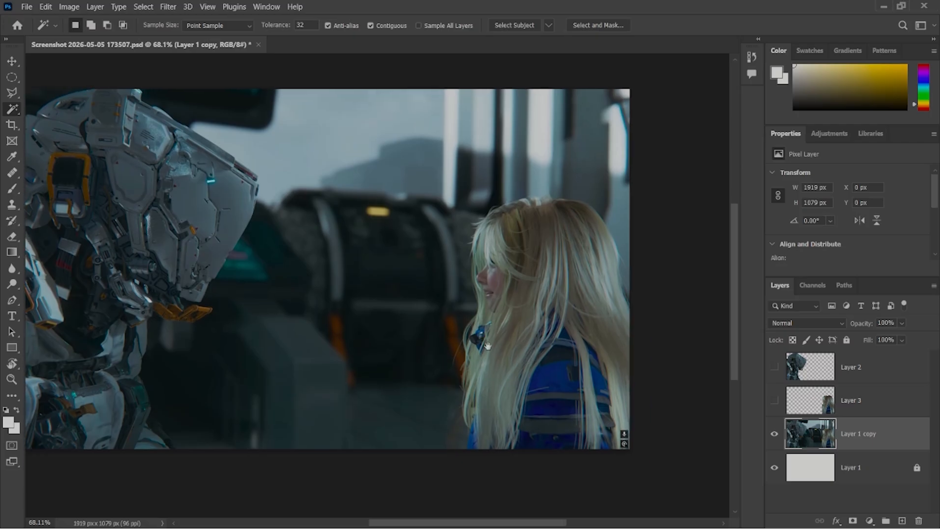
click(590, 408)
shift+click(590, 407)
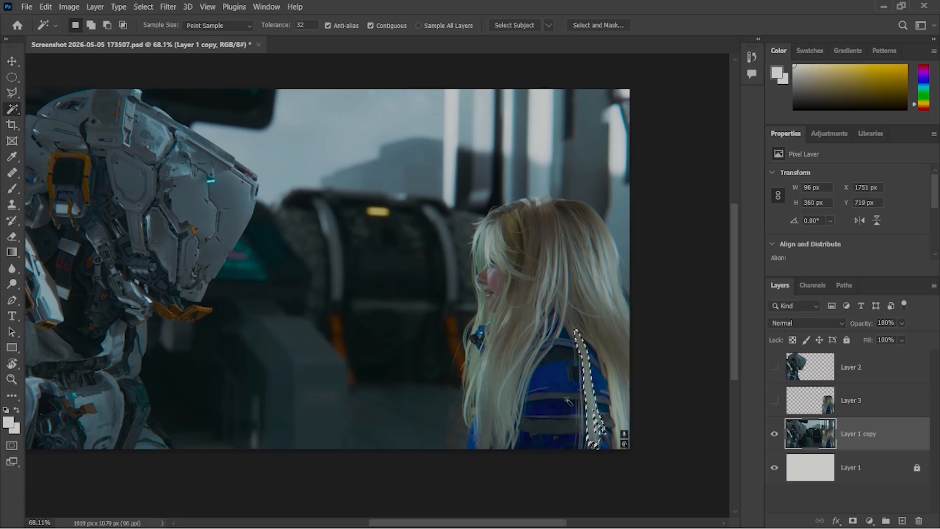
shift+click(563, 372)
shift+click(568, 301)
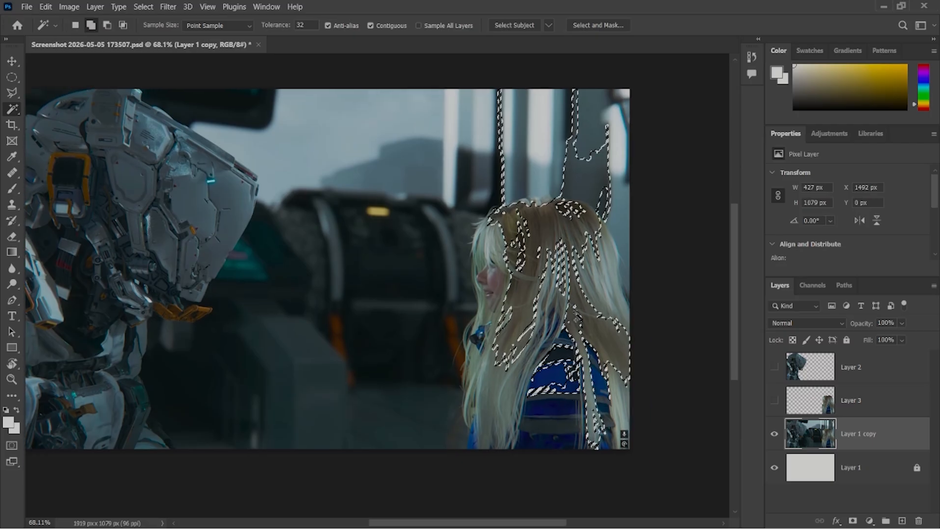
key(ctrl+d)
Step: Try Magic Wand selections from several spots in the woman's hair, clearing the selection after each attempt
click(565, 306)
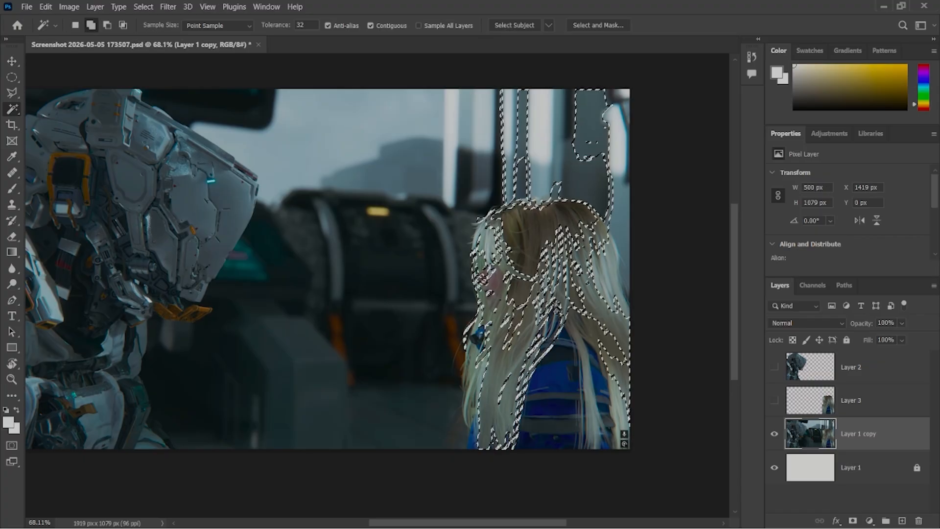
key(ctrl+d)
click(566, 290)
click(565, 292)
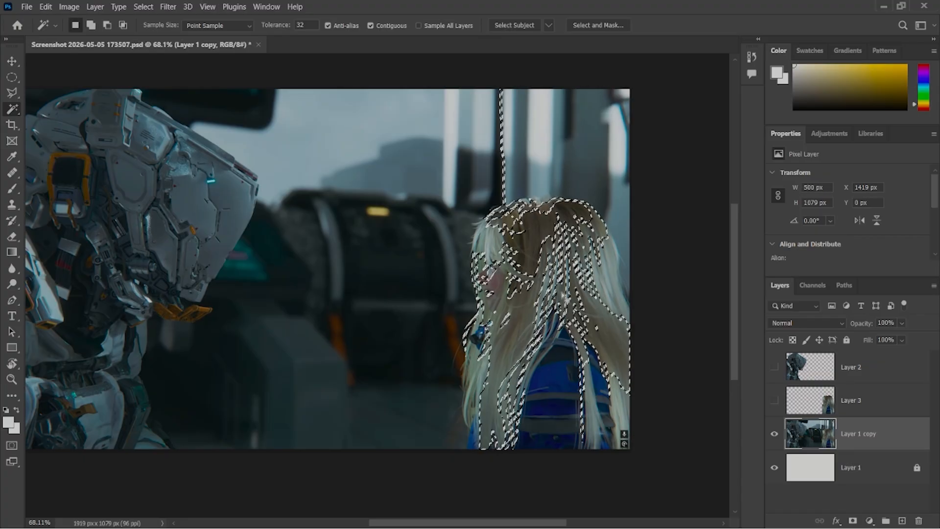
drag(522, 156, 506, 242)
key(ctrl+d)
shift+click(486, 409)
key(ctrl+d)
Step: Try selecting the blue panel on the back of the woman's jacket with the Magic Wand, and clear the selection
click(550, 456)
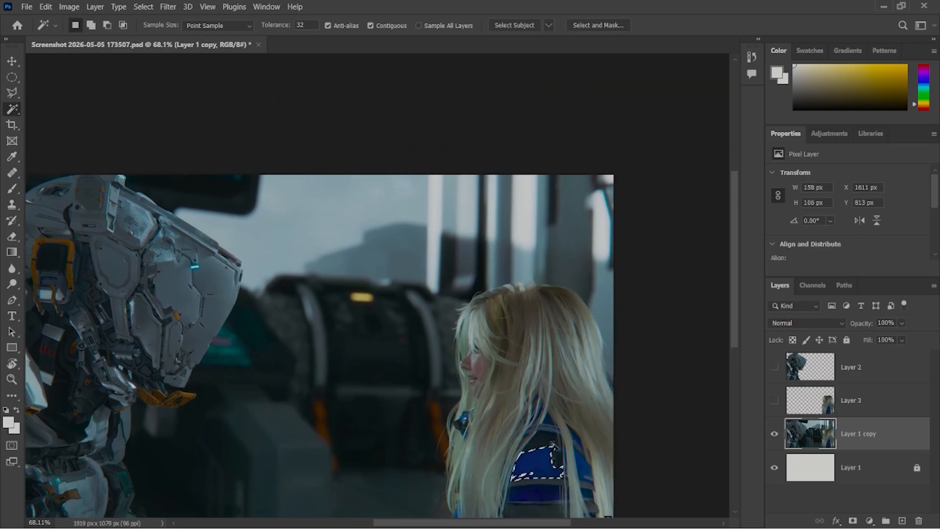
shift+click(551, 426)
shift+click(522, 469)
key(ctrl+d)
Step: Try selecting the blue jacket panel again, adding its upper part and the areas around the nearby hair strands, and deselect
click(547, 475)
shift+click(552, 430)
shift+click(588, 445)
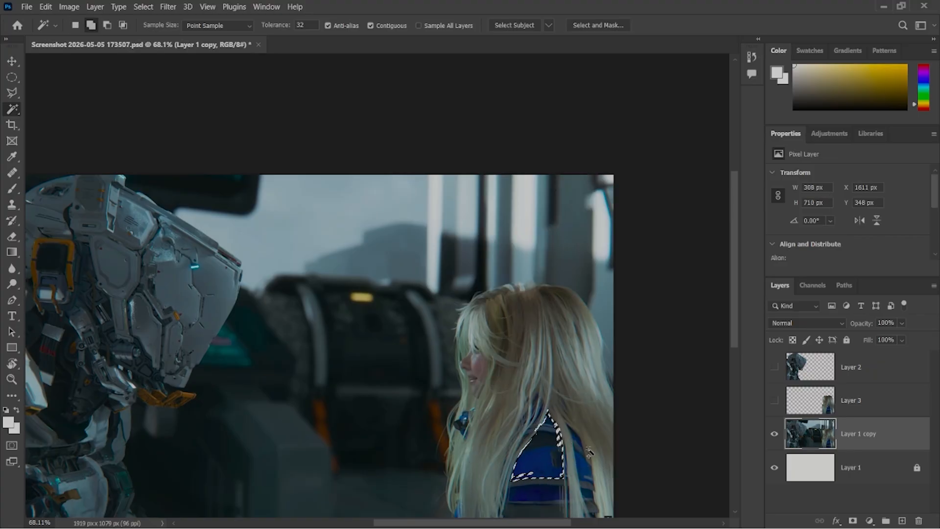
shift+click(586, 474)
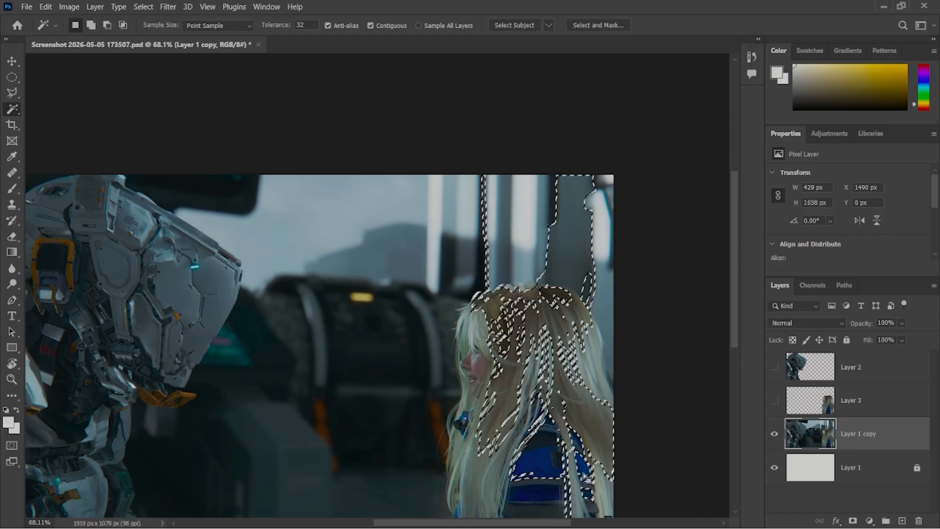
key(ctrl+d)
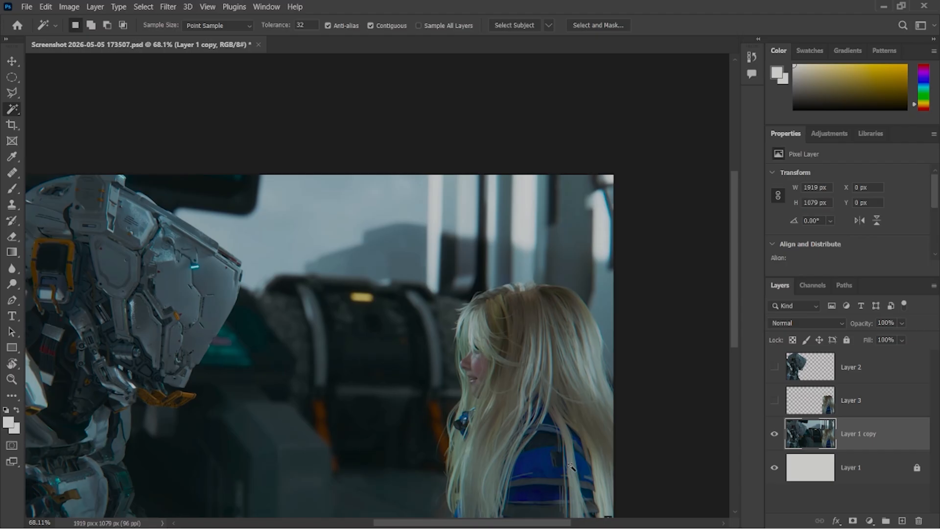
Step: Switch from the Magic Wand Tool to the Object Selection Tool with the whole image in view
scroll(570, 467, down, 2)
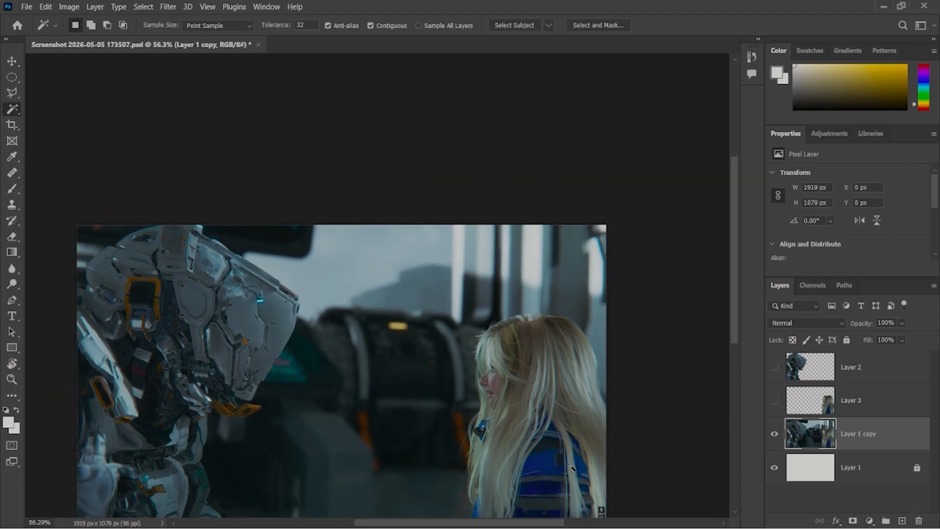
drag(517, 446, 558, 381)
scroll(443, 397, up, 1)
drag(443, 397, 455, 387)
key(shift+w)
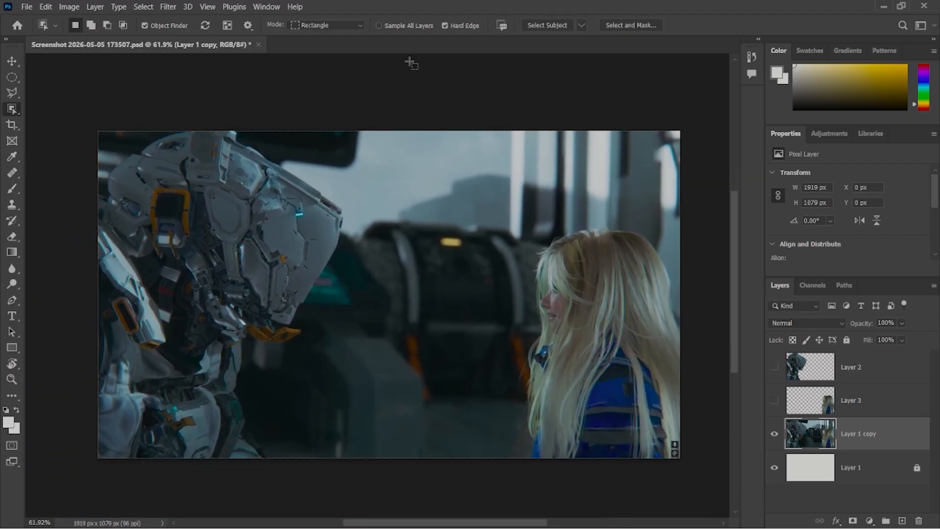